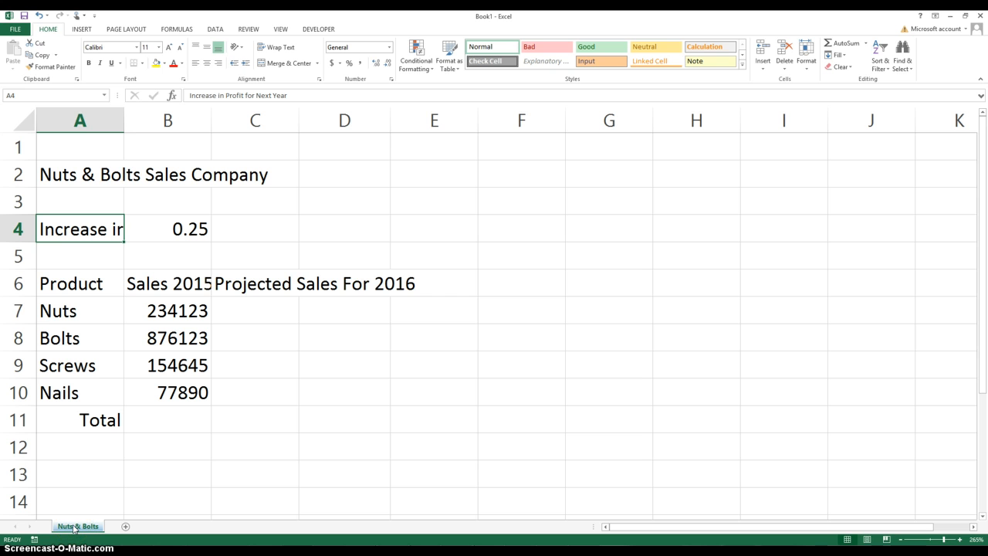
# - Set the tab colour of the Nuts & Bolts sheet to the standard purple
pyautogui.rightClick(74, 528)
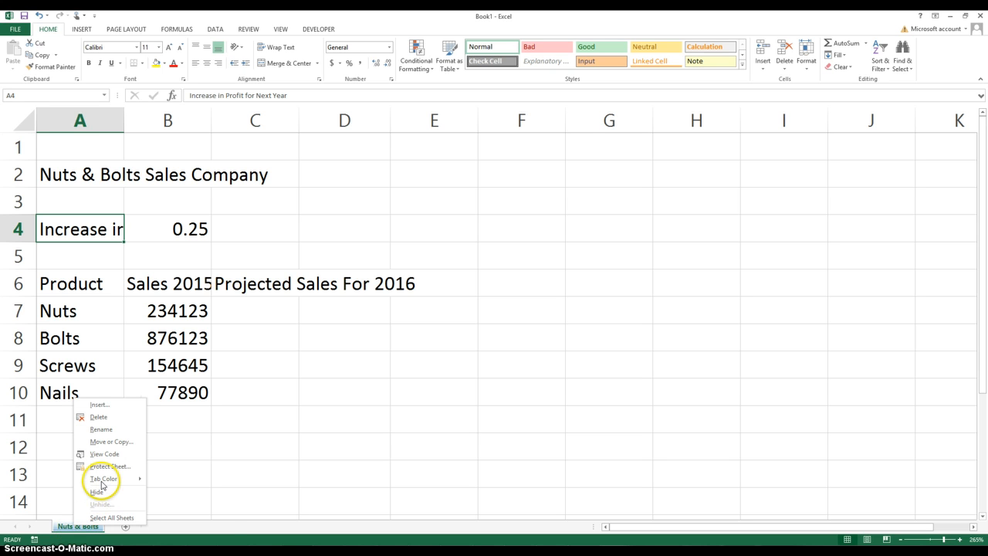
pyautogui.moveTo(103, 483)
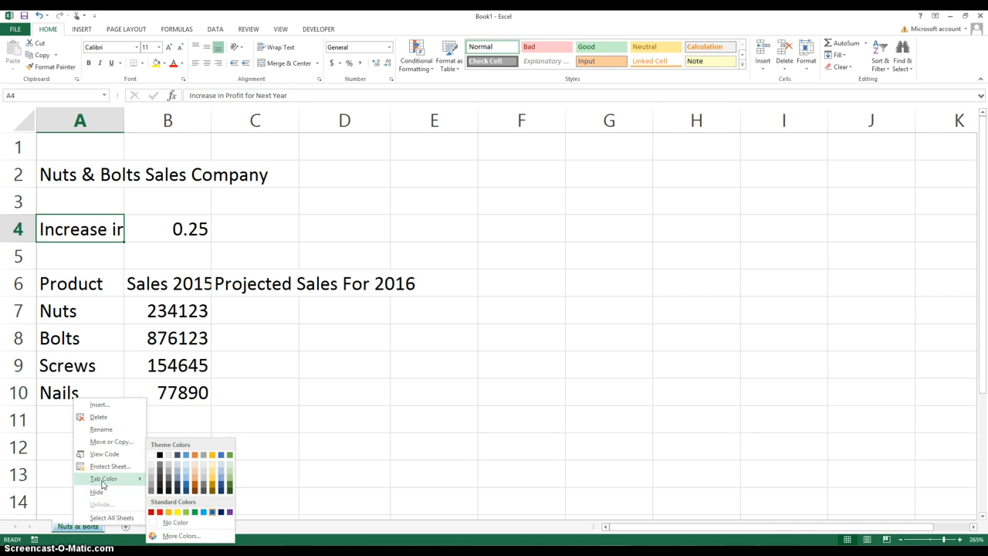
pyautogui.click(204, 514)
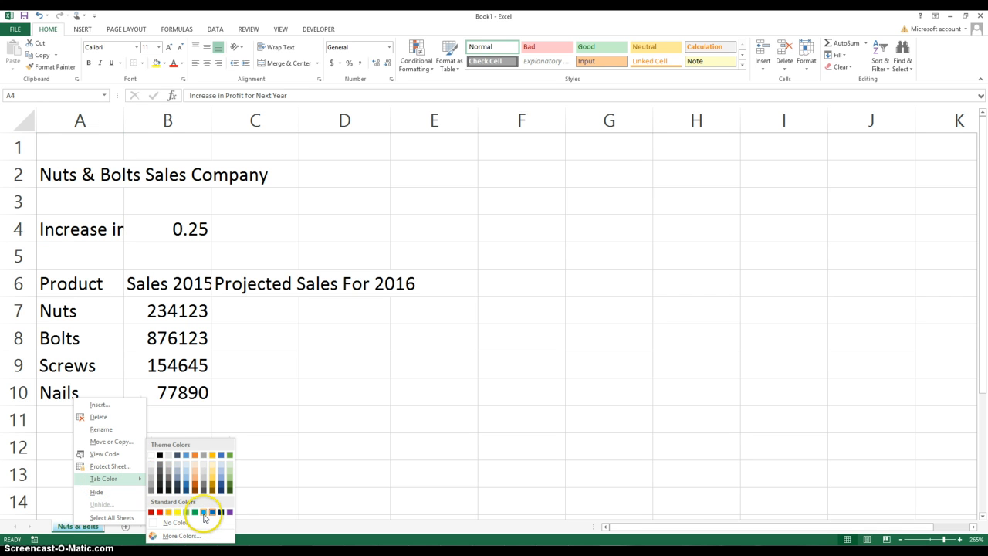
pyautogui.click(229, 513)
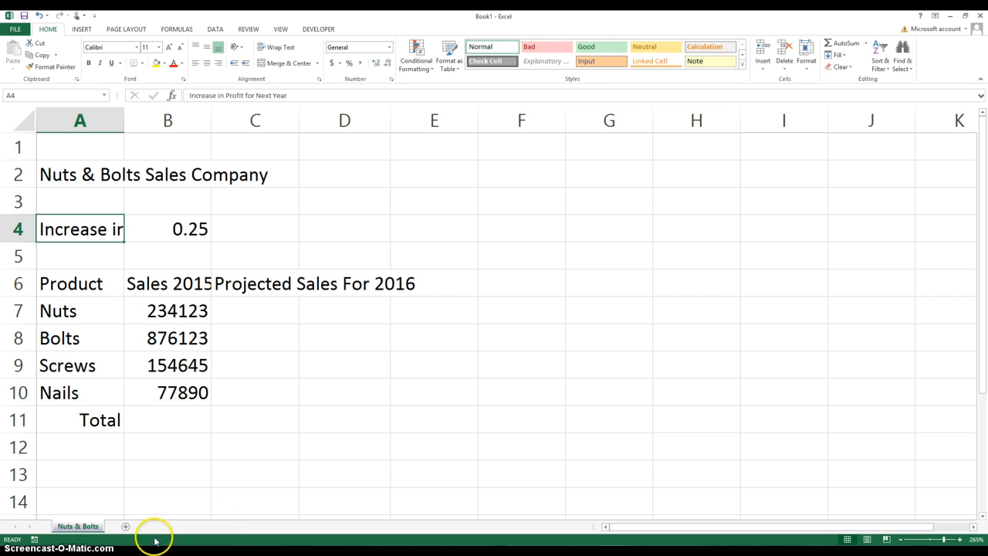
pyautogui.rightClick(88, 522)
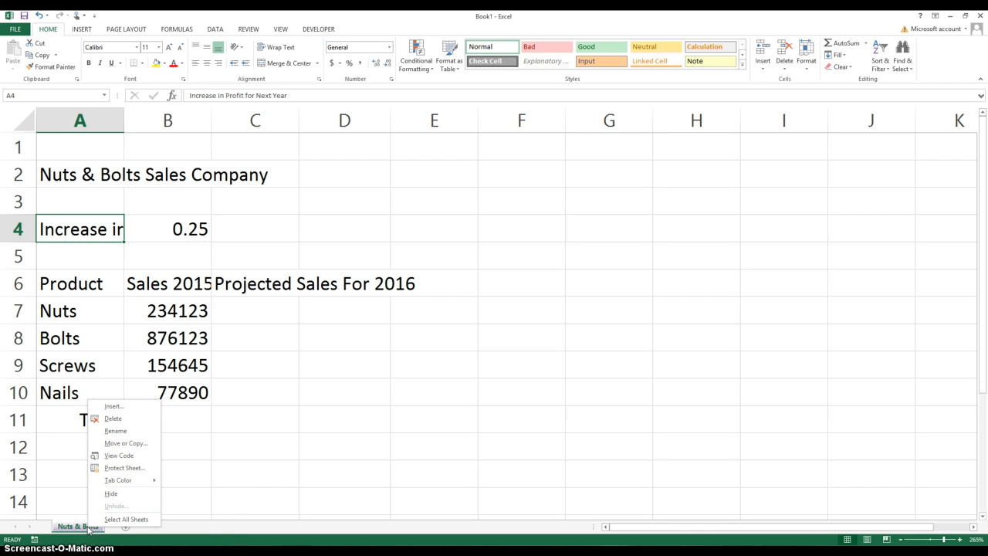
pyautogui.click(114, 433)
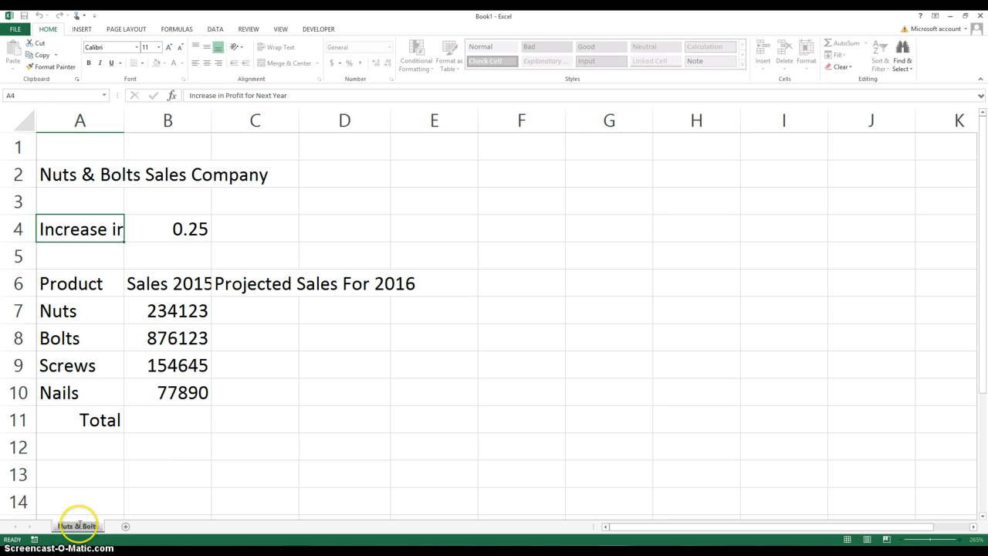
pyautogui.click(106, 473)
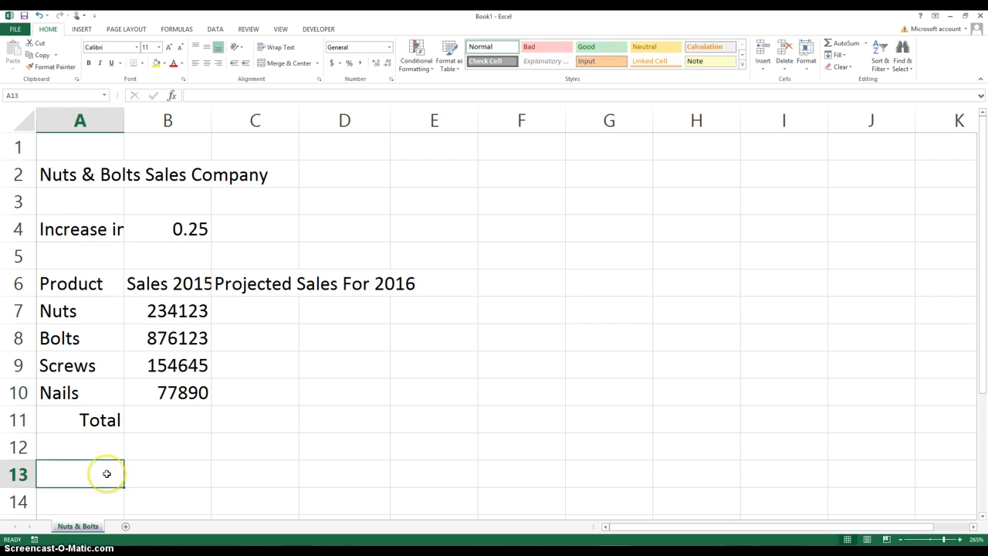
# - Merge and center the Nuts & Bolts Sales Company title across cells A2 to D2
pyautogui.click(64, 178)
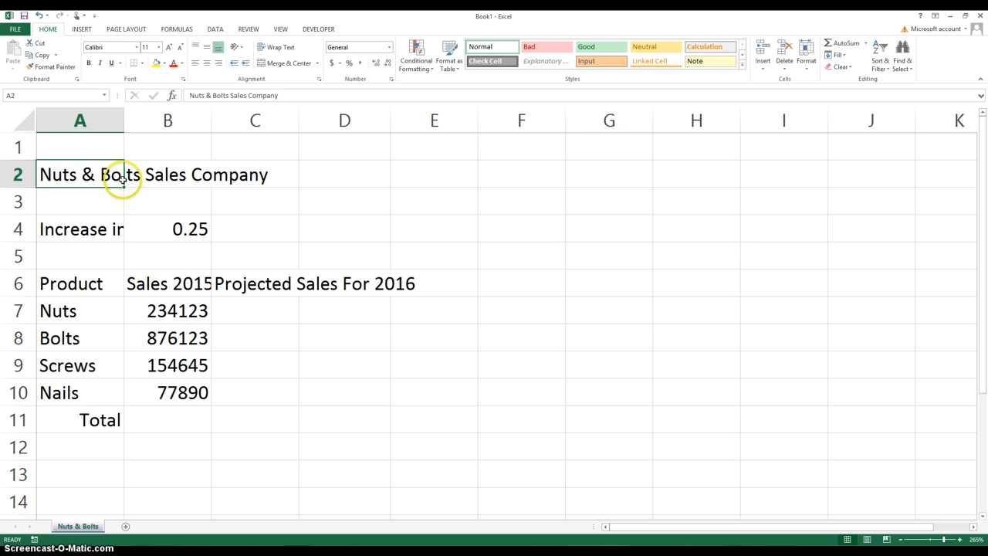
pyautogui.moveTo(68, 176); pyautogui.dragTo(335, 177)
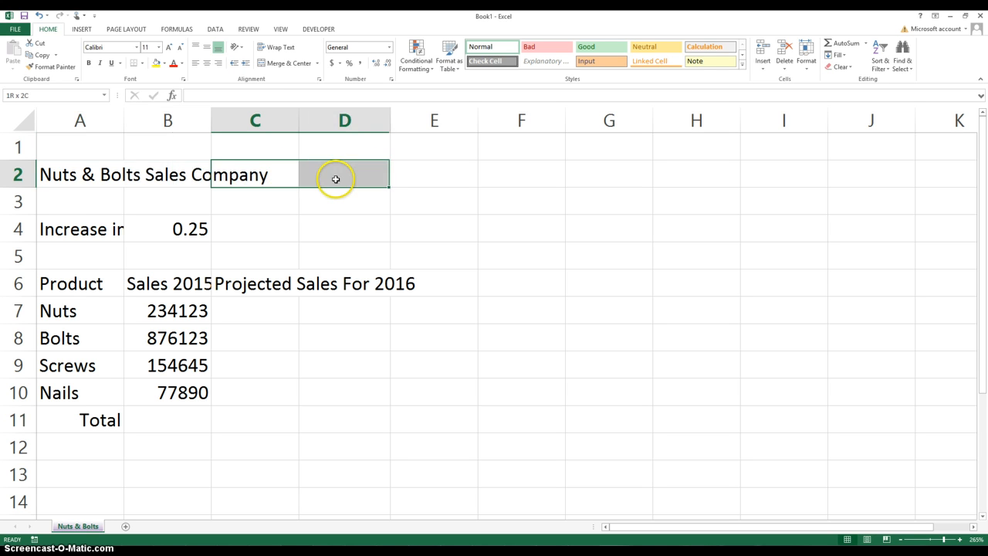
pyautogui.moveTo(81, 175); pyautogui.dragTo(318, 186)
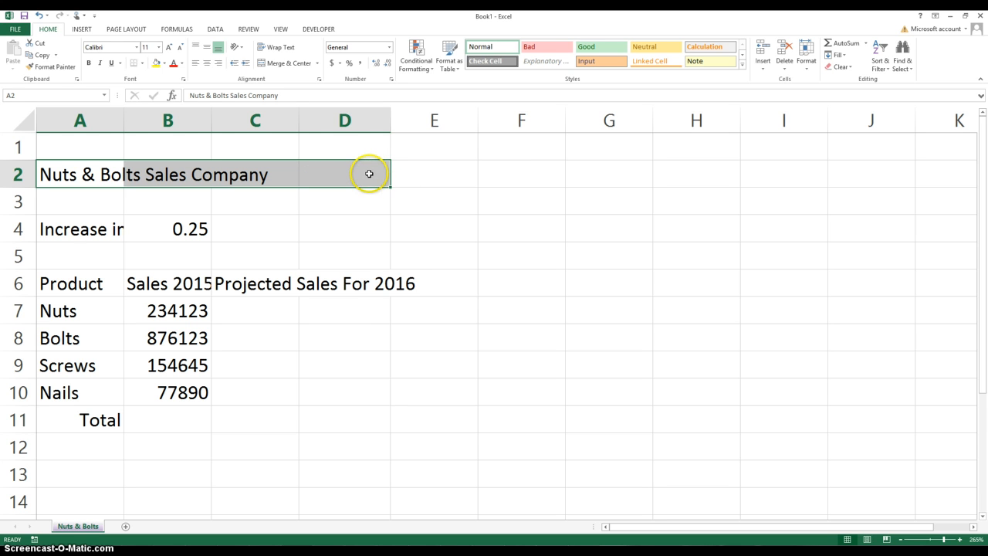
pyautogui.rightClick(372, 175)
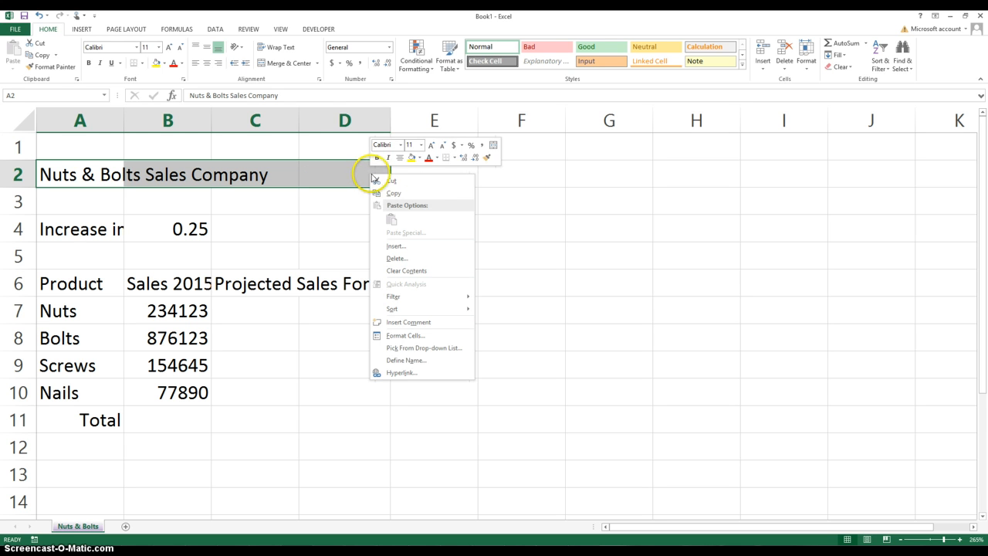
pyautogui.click(494, 147)
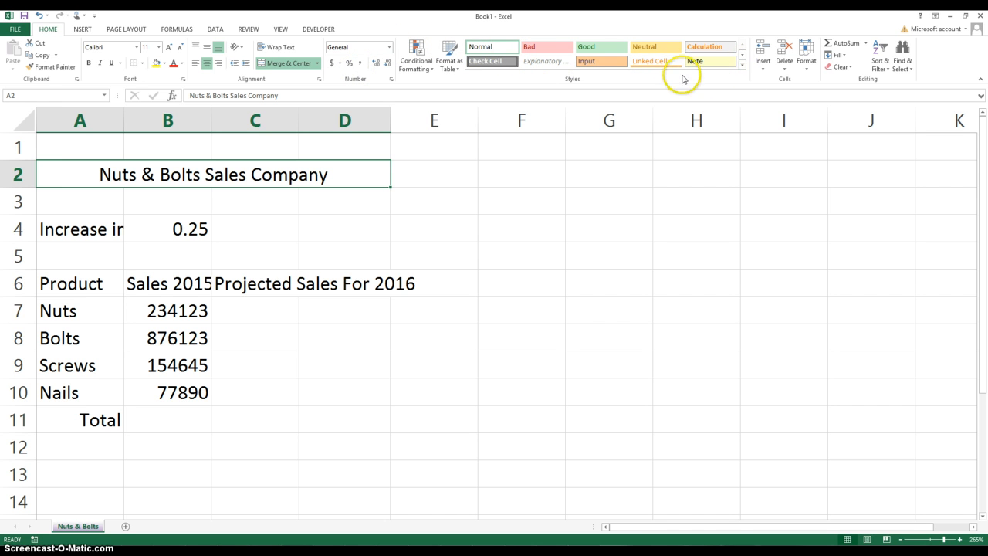
# - Apply the Heading 1 cell style to the merged company title in row 2
pyautogui.click(742, 67)
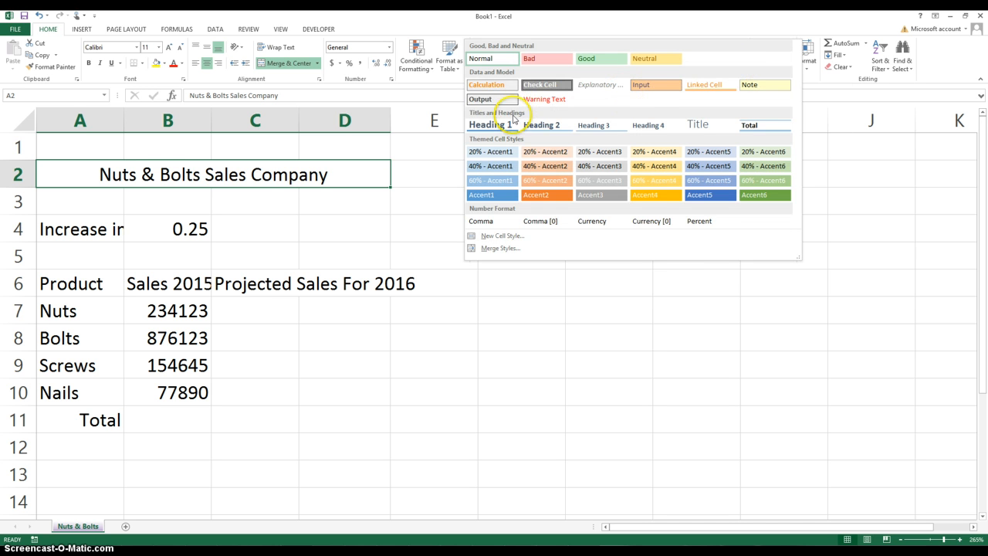
pyautogui.click(489, 126)
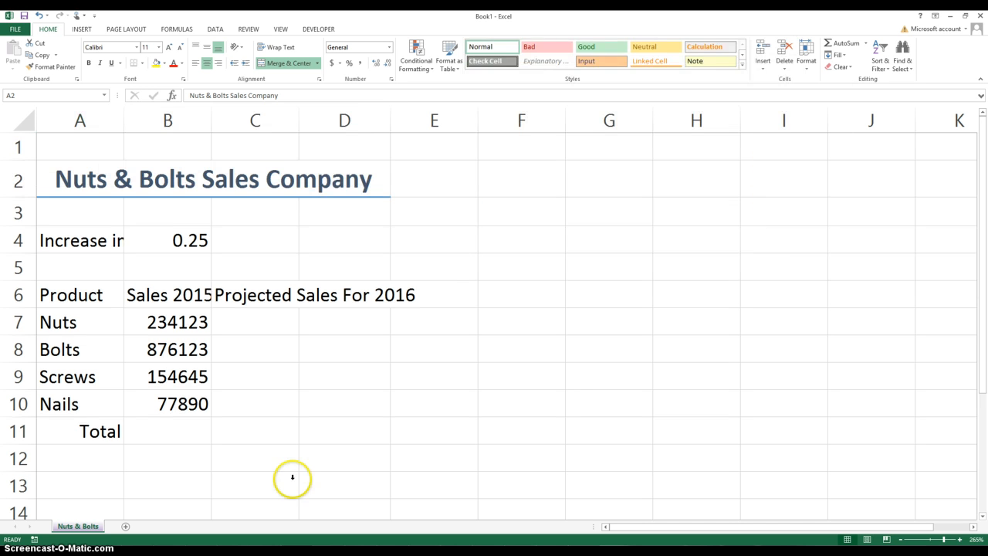
pyautogui.click(305, 422)
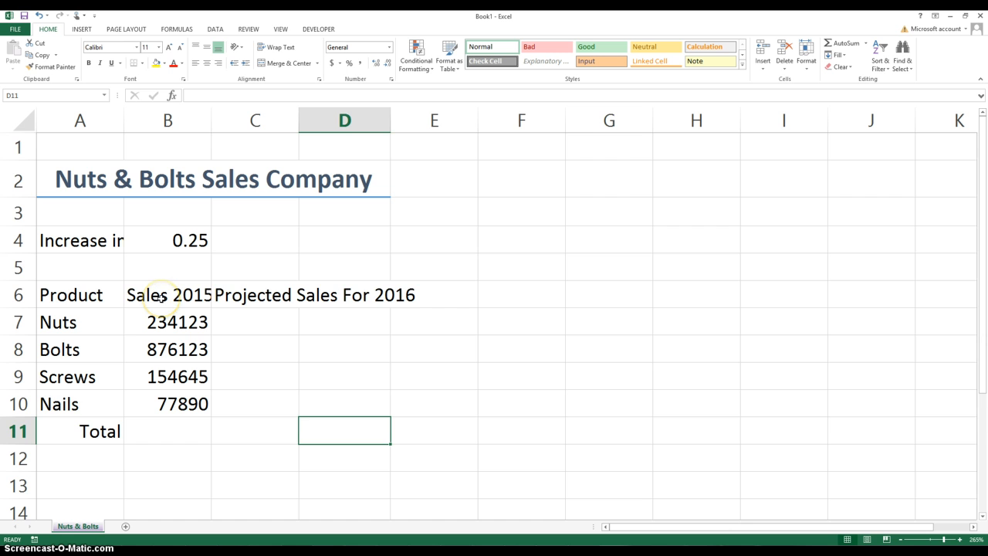
# - Autofit the width of column A to its longest entry
pyautogui.scroll(-2, 159, 298)
pyautogui.scroll(2, 159, 298)
pyautogui.doubleClick(125, 122)
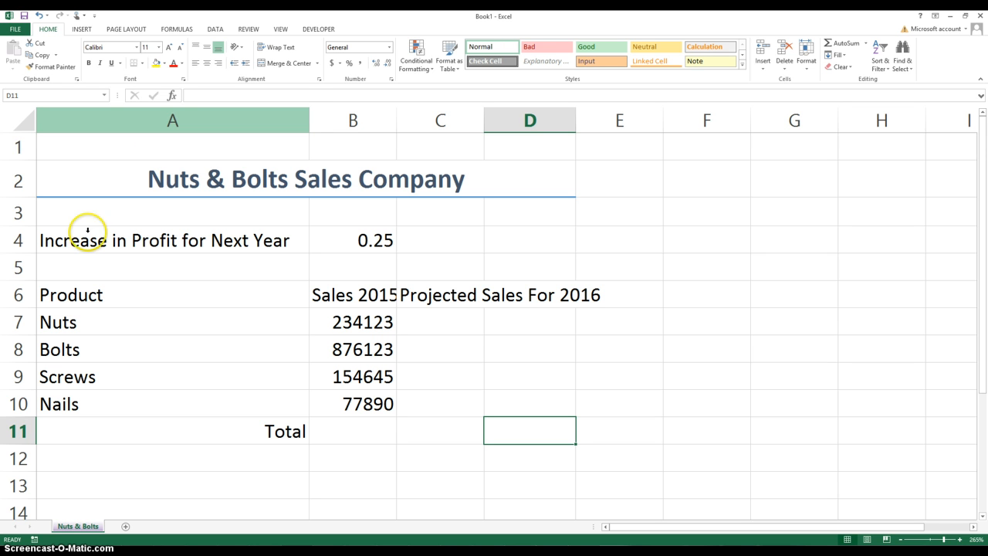
# - Insert a line break after "Increase in" in cell A4 and autofit column A to the two-line label
pyautogui.click(137, 244)
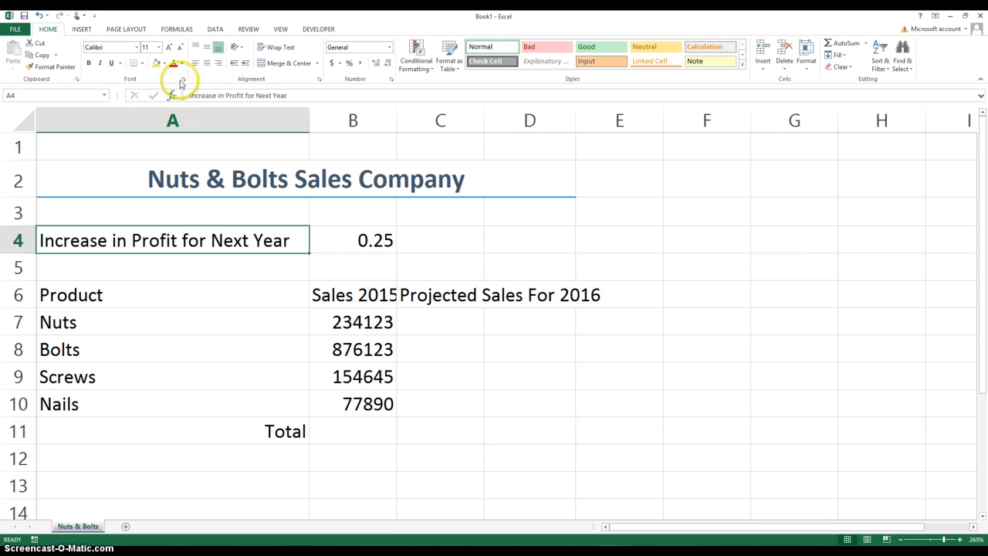
pyautogui.click(224, 95)
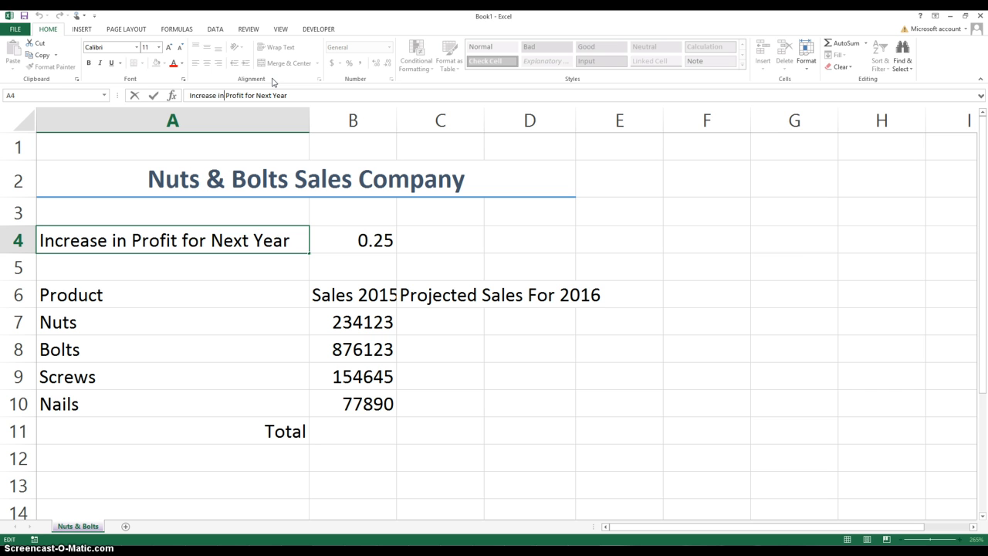
pyautogui.press('BackSpace')
pyautogui.press('BackSpace')
pyautogui.press('BackSpace')
pyautogui.press('BackSpace')
pyautogui.press('BackSpace')
pyautogui.press('BackSpace')
pyautogui.press('BackSpace')
pyautogui.press('BackSpace')
pyautogui.press('BackSpace')
pyautogui.press('BackSpace')
pyautogui.press('BackSpace')
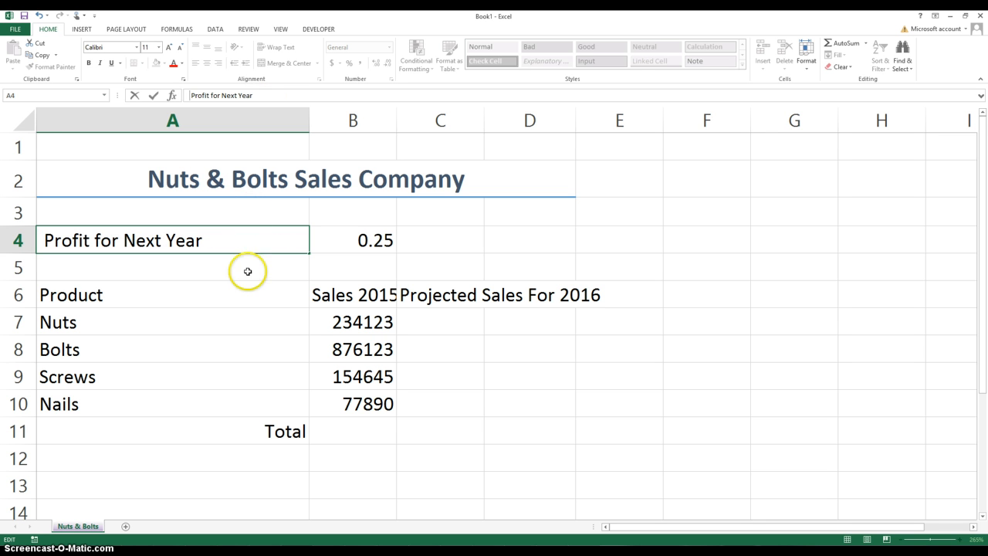
pyautogui.click(209, 316)
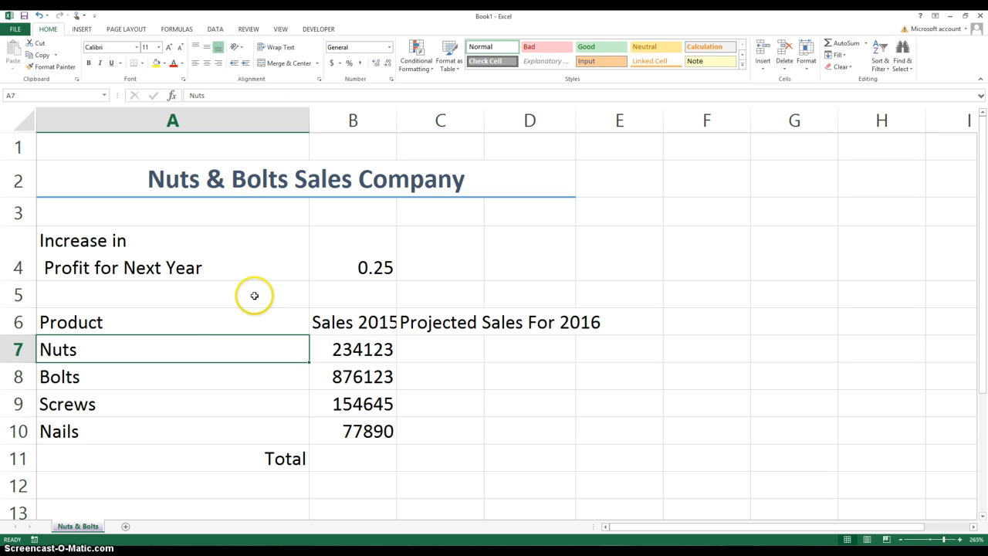
pyautogui.doubleClick(309, 120)
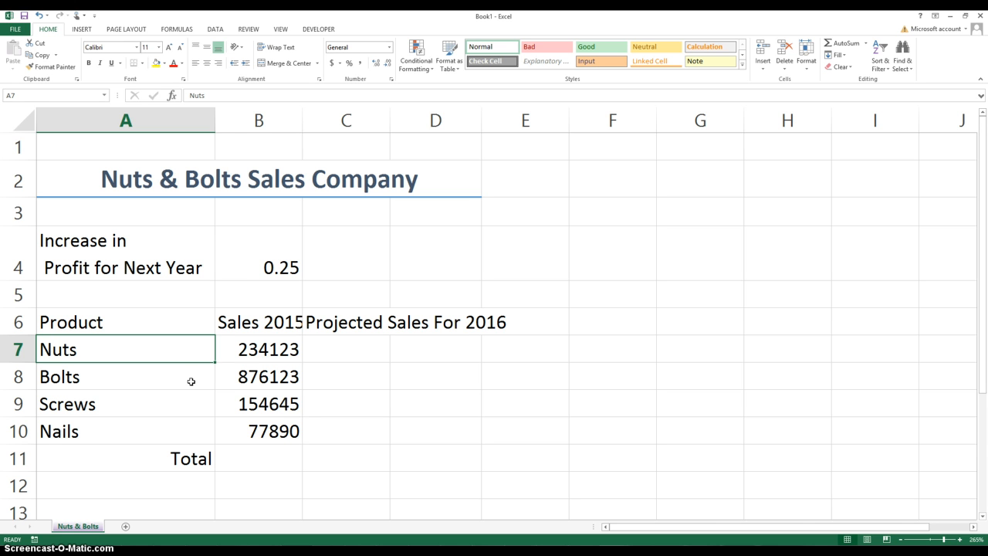
# - Format the profit increase in cell B4 as a percentage with 0 decimal places
pyautogui.click(276, 276)
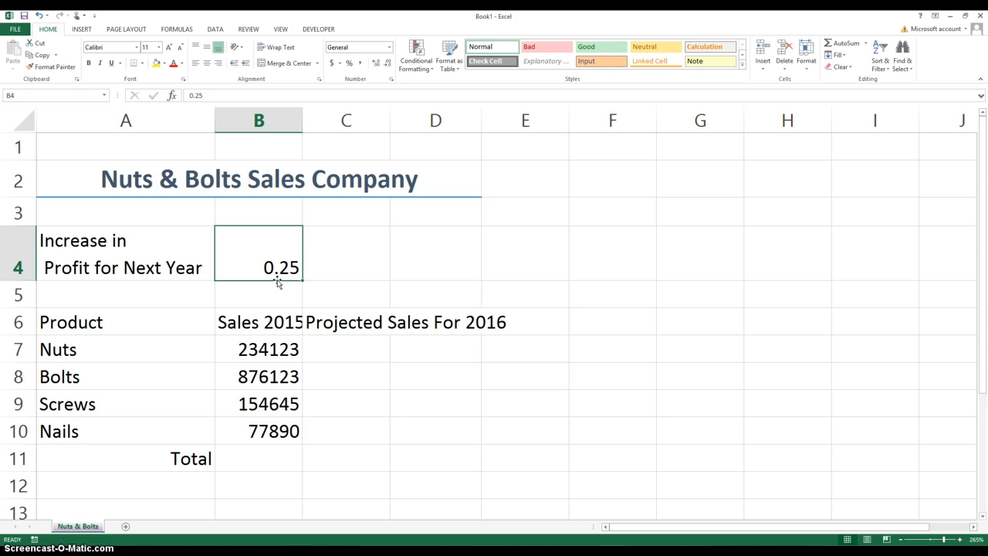
pyautogui.click(282, 268)
pyautogui.rightClick(282, 268)
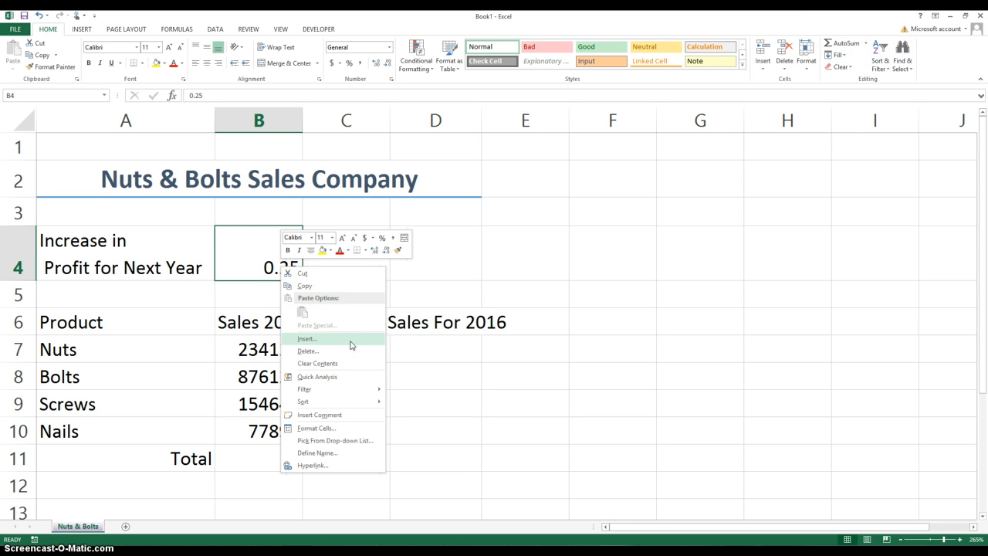
pyautogui.click(340, 429)
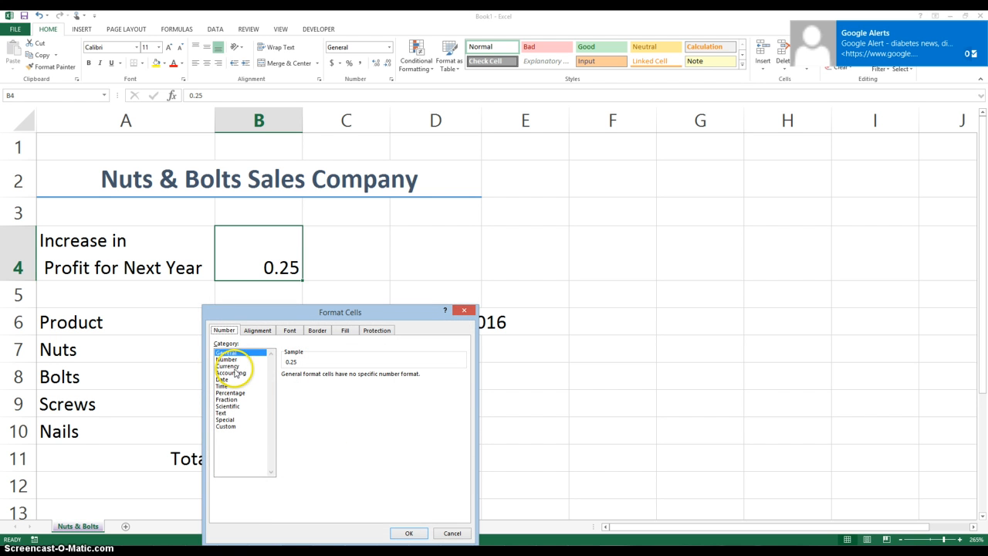
pyautogui.click(241, 393)
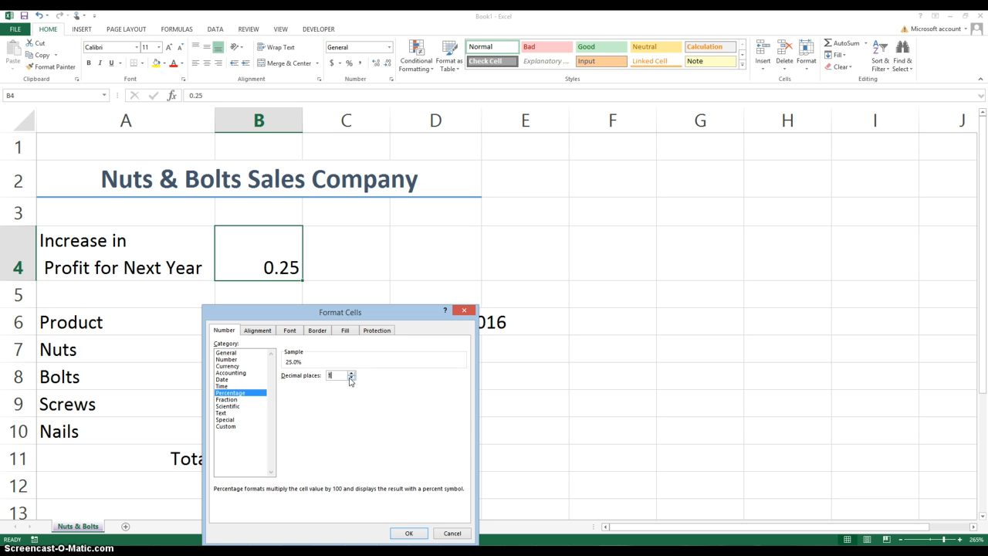
pyautogui.click(408, 534)
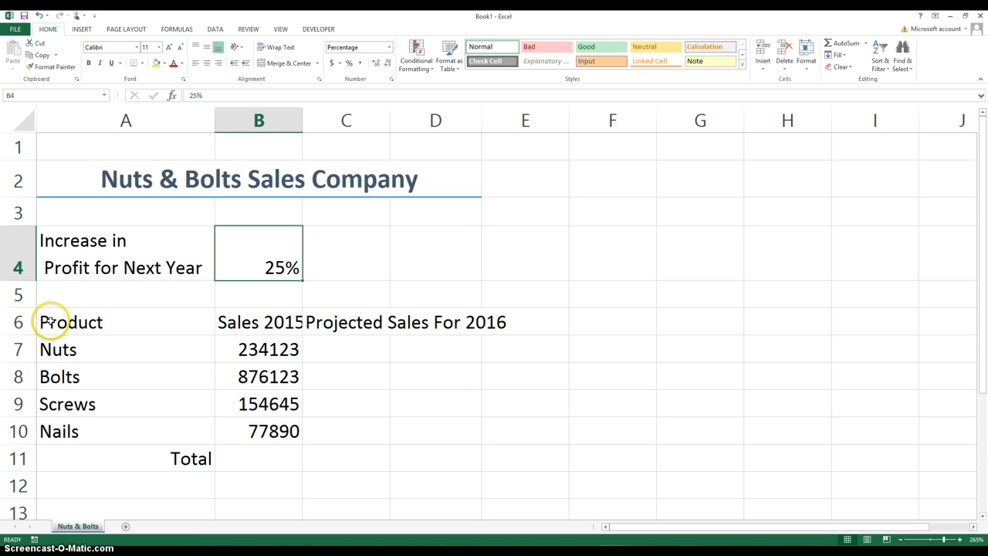
# - Apply the Heading 3 cell style to the column headings in A6 to D6
pyautogui.moveTo(48, 322); pyautogui.dragTo(456, 313)
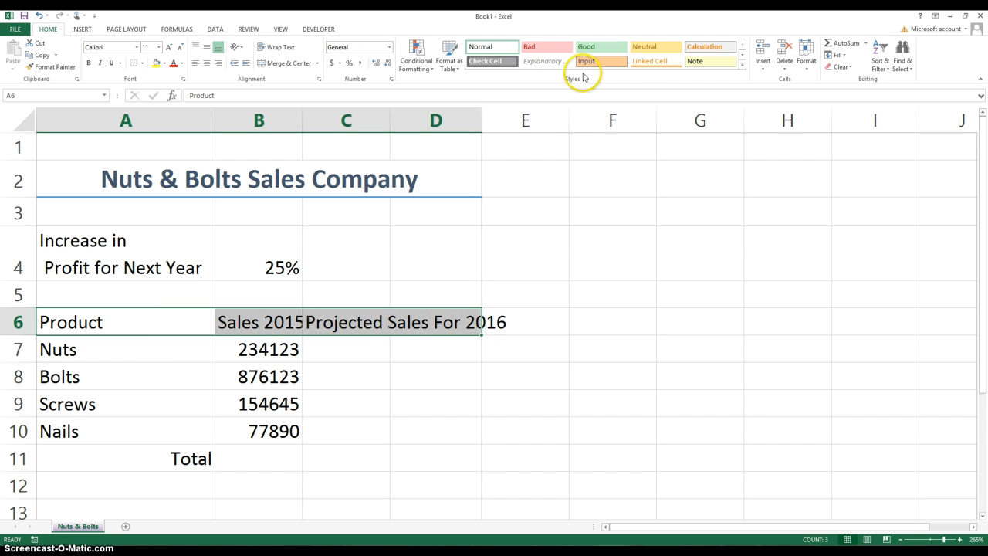
pyautogui.click(742, 68)
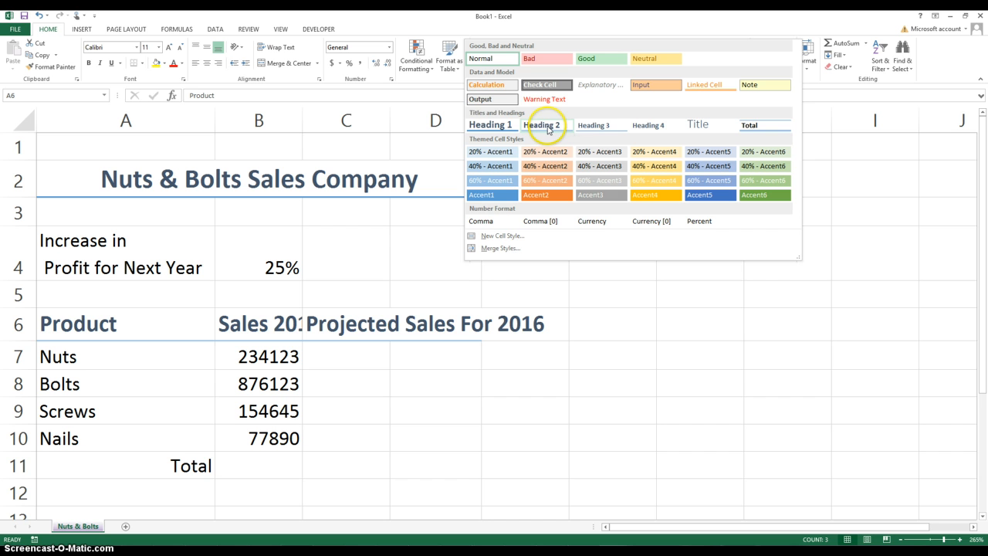
pyautogui.click(594, 126)
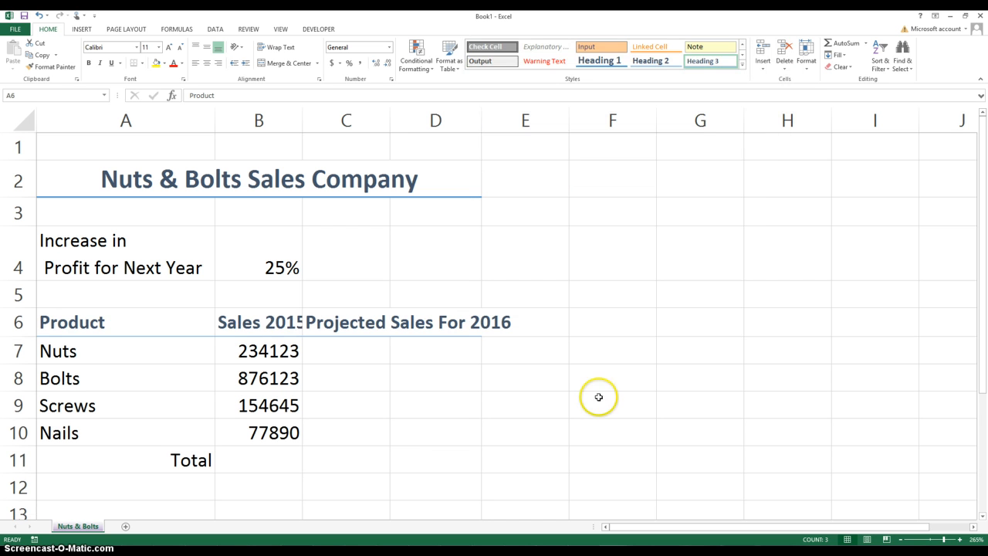
pyautogui.click(407, 433)
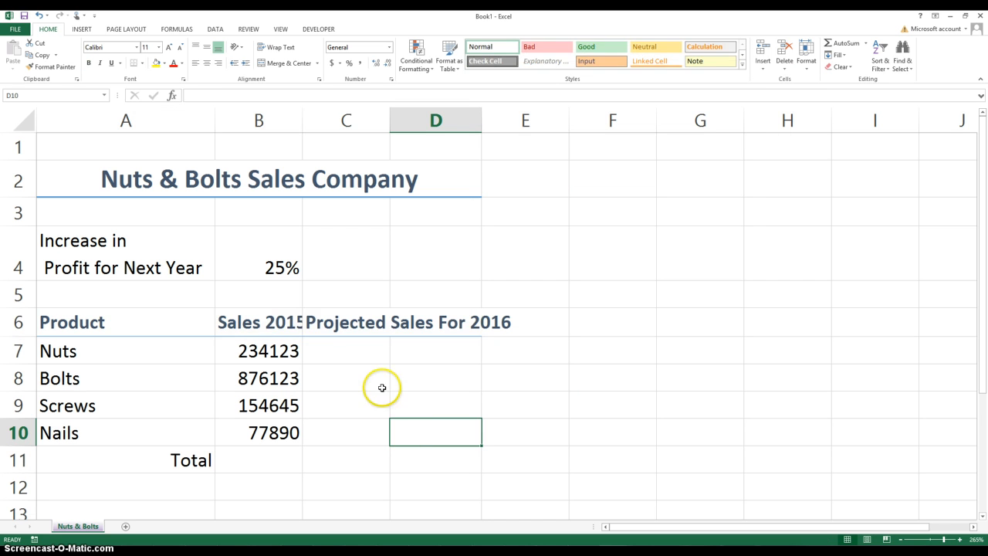
# - Autofit column B and break the "Projected Sales For 2016" heading in C6 onto separate lines
pyautogui.doubleClick(306, 118)
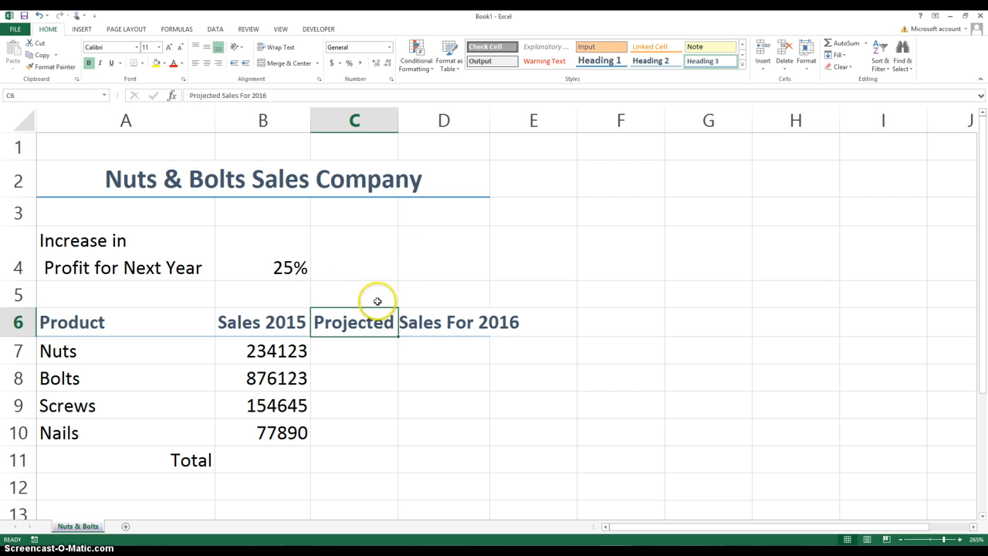
pyautogui.click(222, 94)
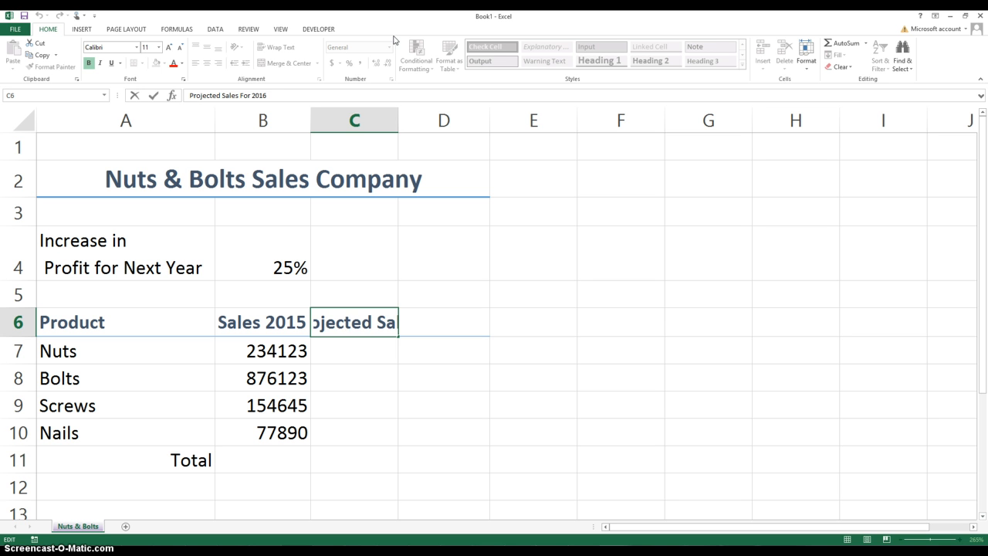
pyautogui.hotkey('alt', 'Return')
pyautogui.click(335, 464)
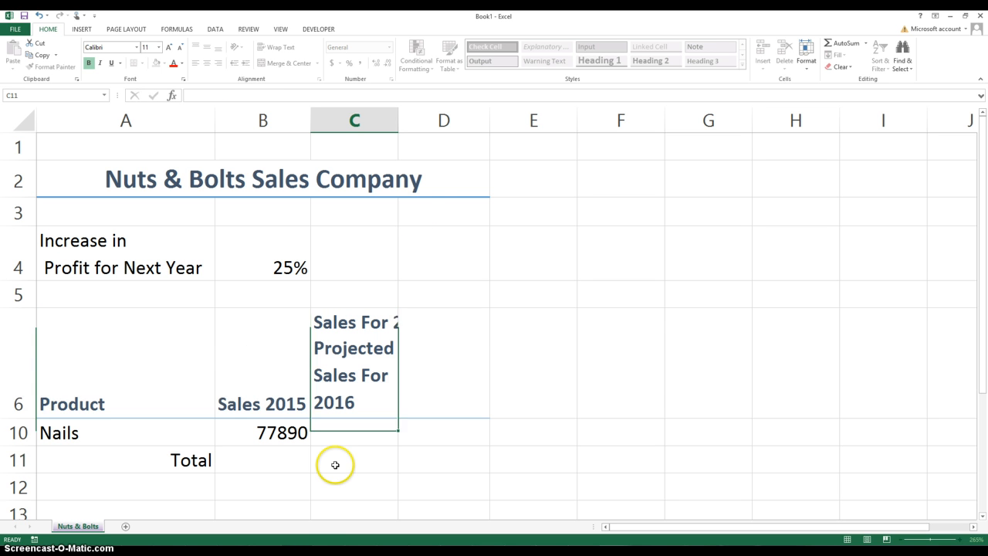
# - Increase the height of row 5 to about double, above the product table headings
pyautogui.scroll(-1, 281, 307)
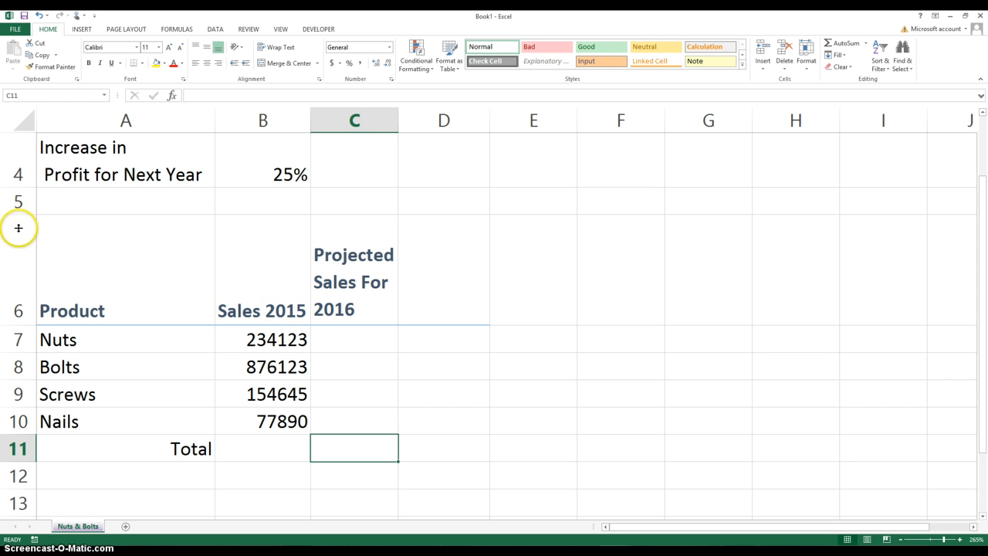
pyautogui.moveTo(18, 228); pyautogui.dragTo(15, 240)
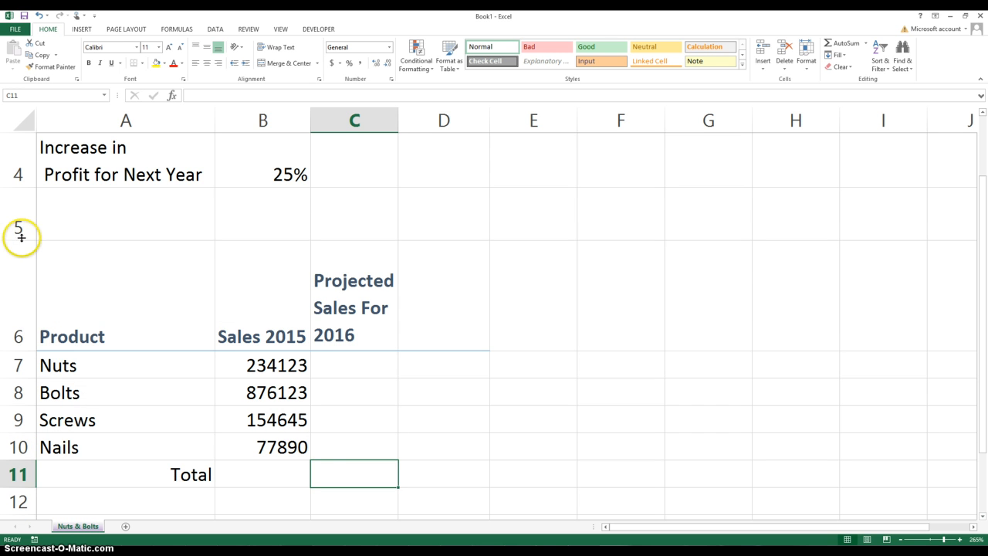
# - Reduce the height of empty row 5 to slightly less than a standard row
pyautogui.moveTo(21, 237); pyautogui.dragTo(20, 208)
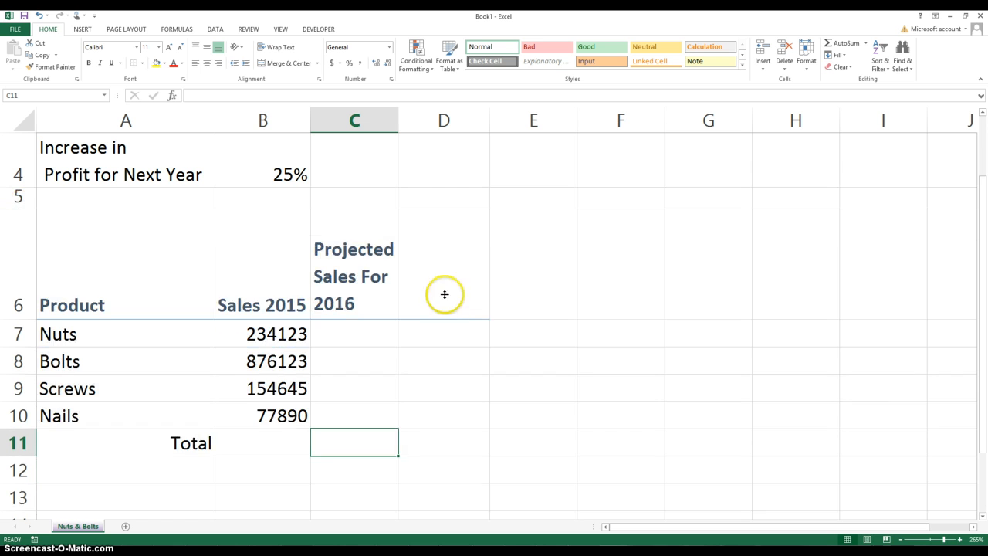
pyautogui.scroll(-1, 280, 320)
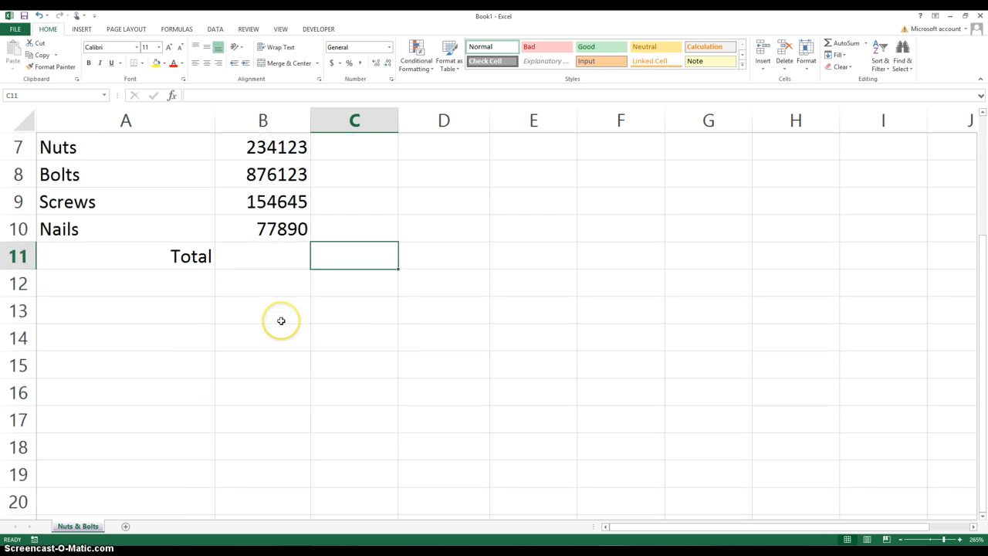
pyautogui.scroll(1, 281, 321)
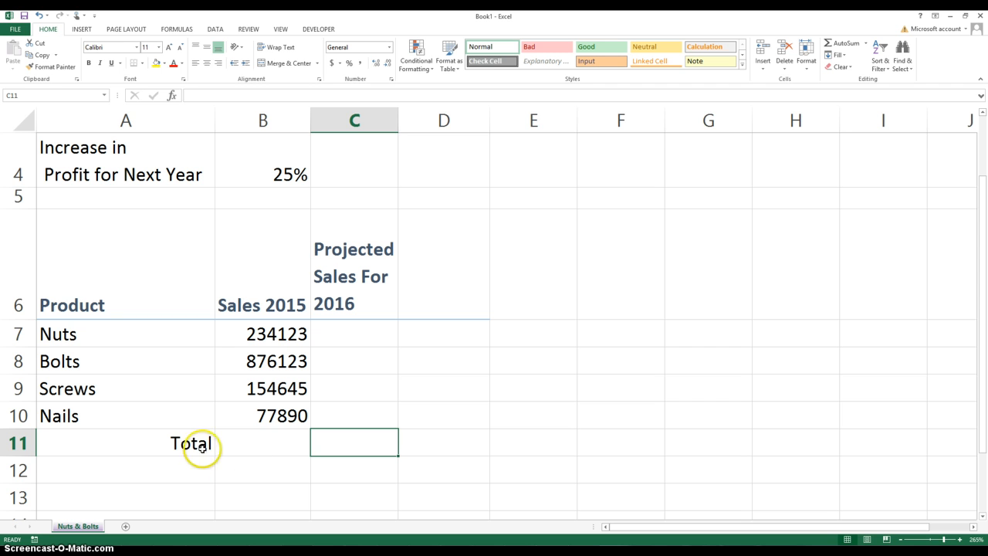
# - Apply the Total cell style to the total row, cells A11 to D11
pyautogui.moveTo(192, 443); pyautogui.dragTo(425, 451)
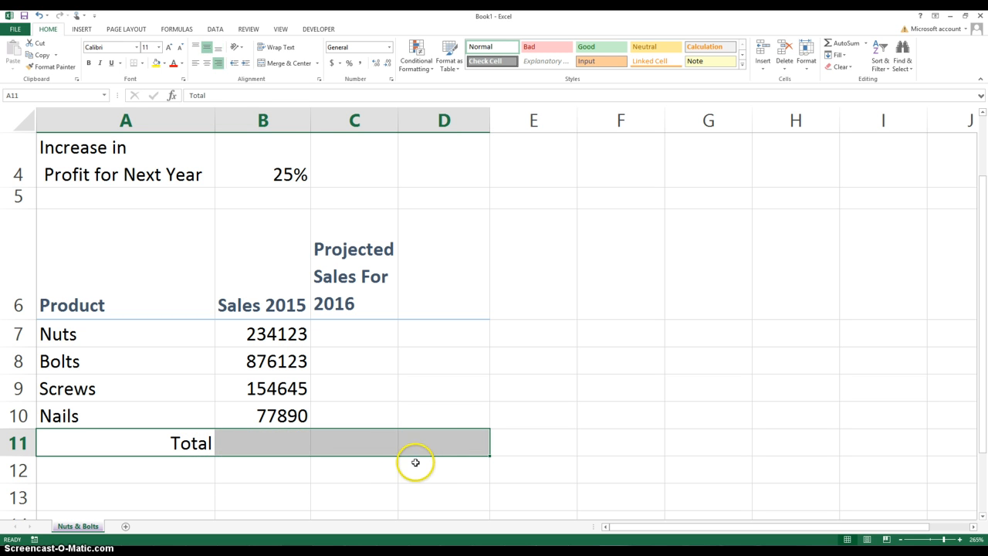
pyautogui.click(743, 70)
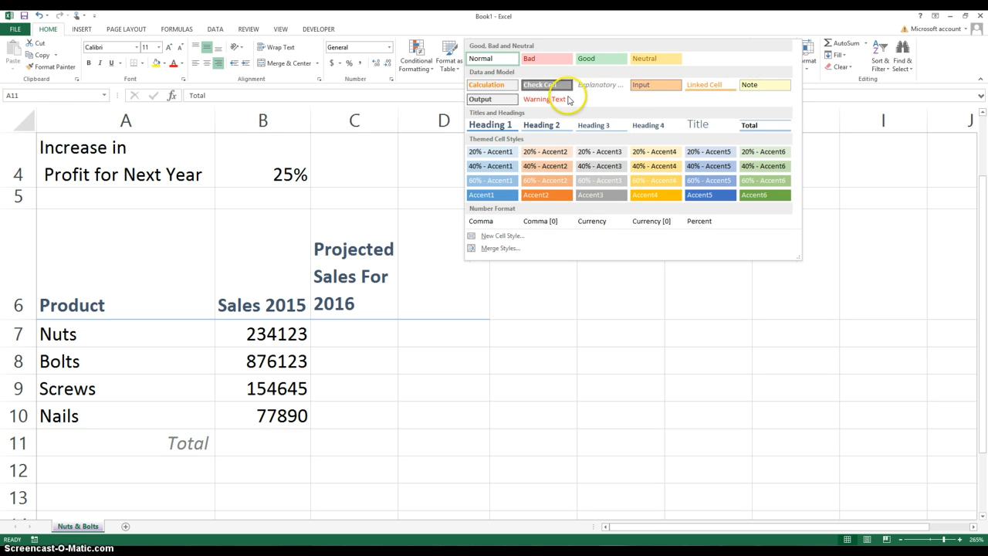
pyautogui.click(749, 129)
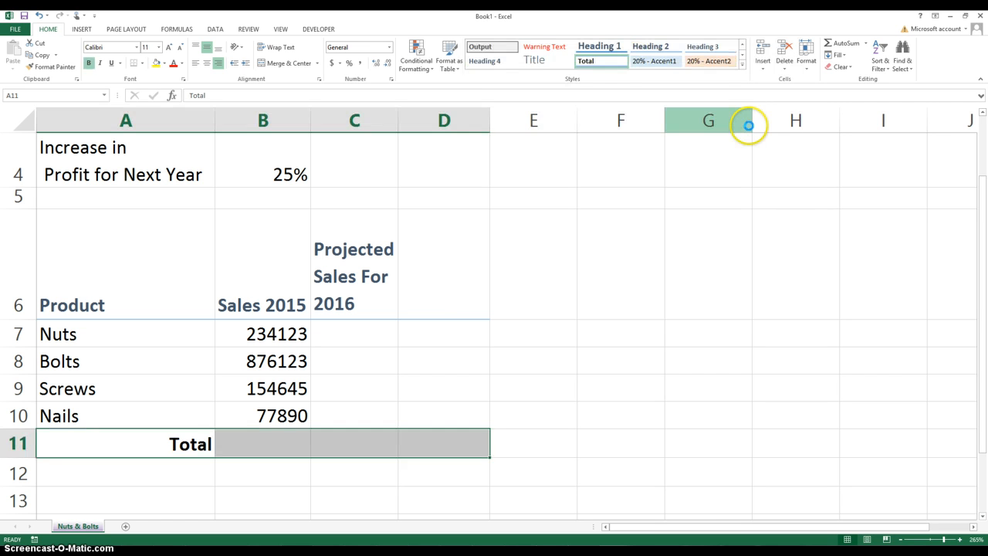
pyautogui.click(660, 263)
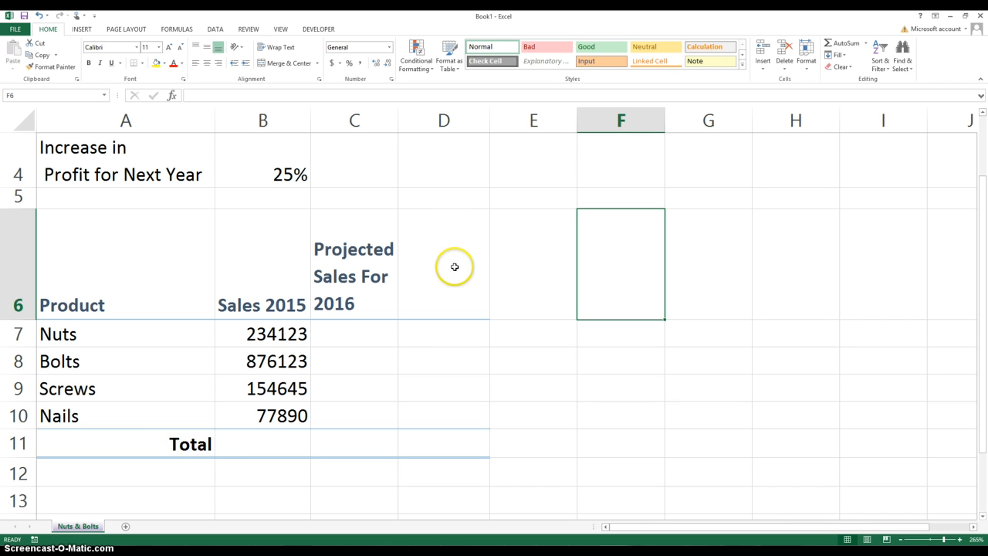
# - Delete the surplus styled cells D6 to D12, shifting the remaining cells left
pyautogui.moveTo(451, 278); pyautogui.dragTo(413, 462)
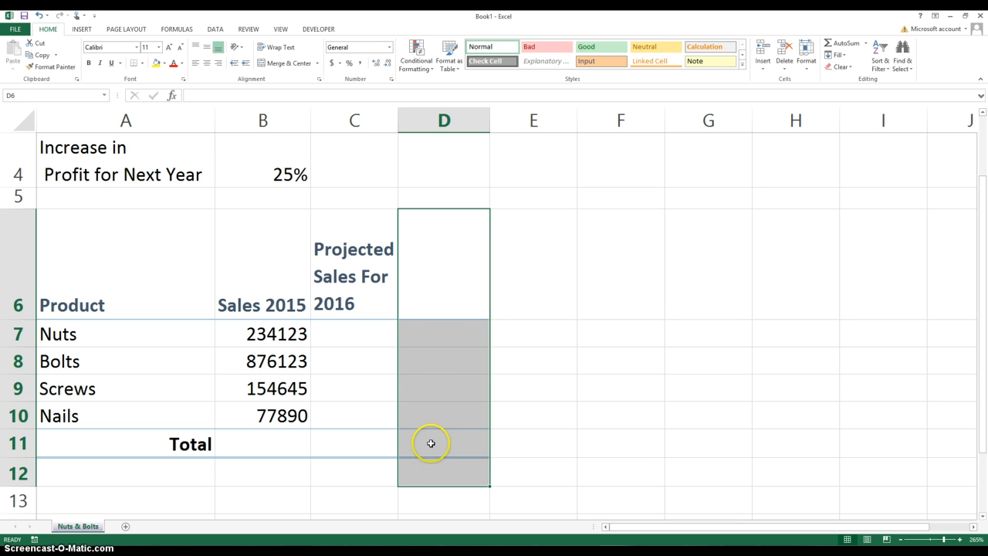
pyautogui.rightClick(432, 314)
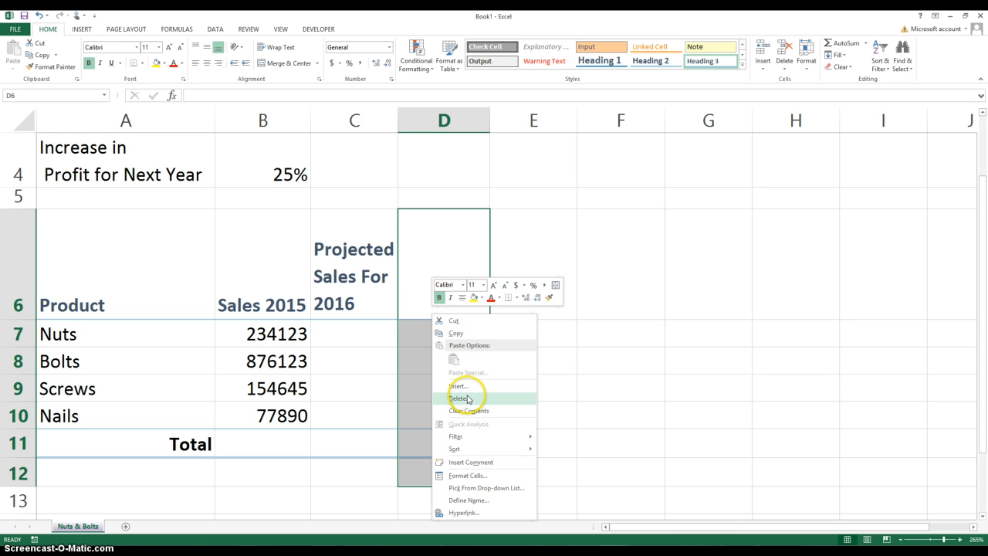
pyautogui.click(465, 397)
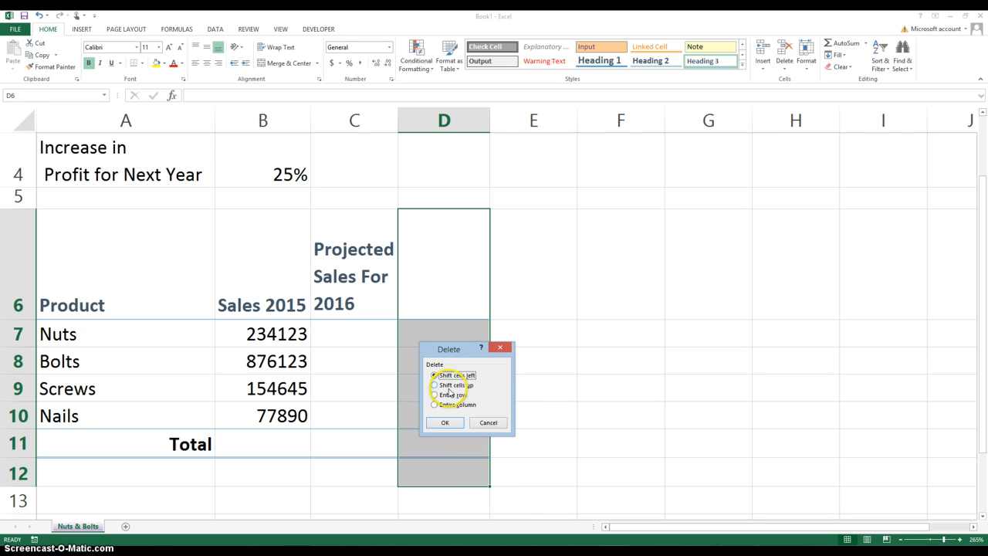
pyautogui.click(443, 423)
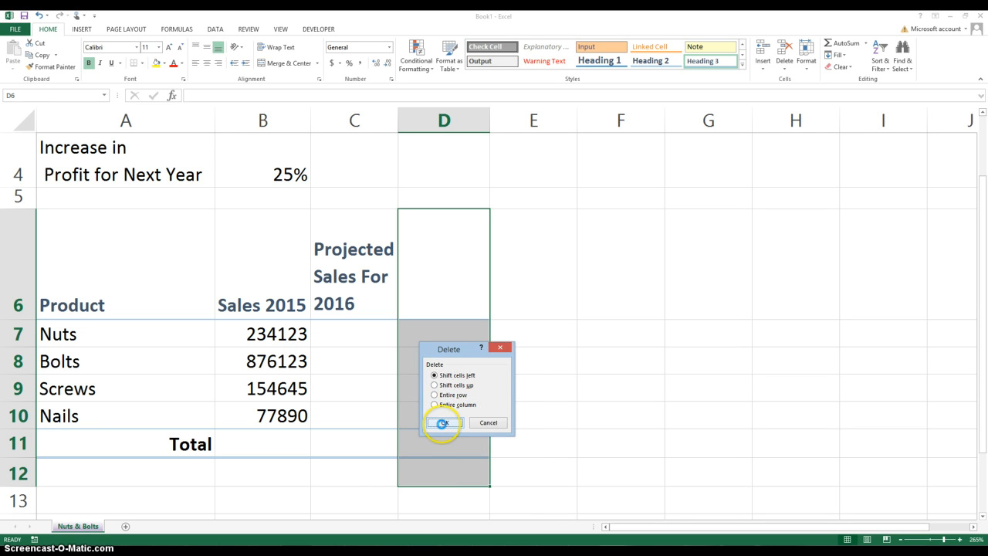
pyautogui.click(342, 491)
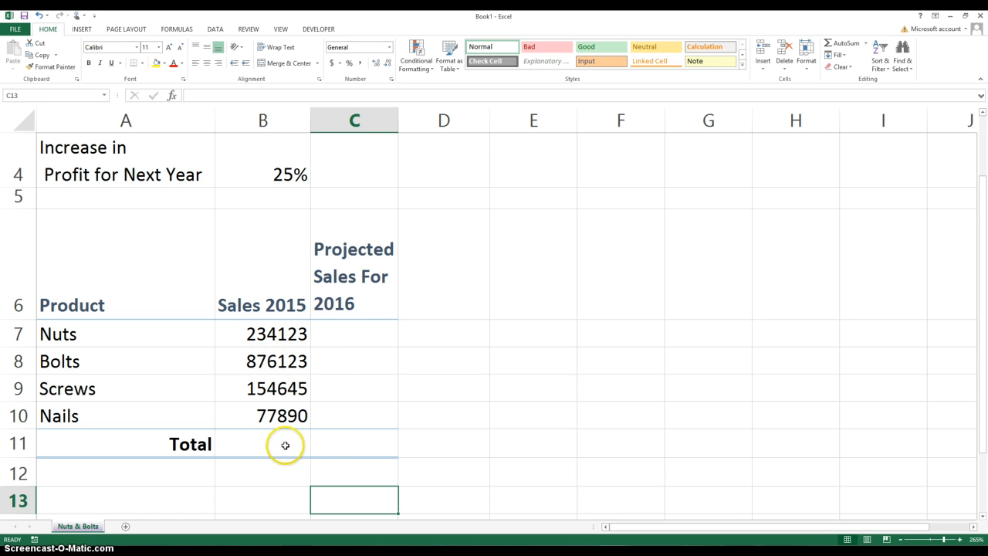
# - Format the sales cells B7 to C11 as Currency with the $ symbol and 2 decimal places
pyautogui.moveTo(257, 332); pyautogui.dragTo(344, 446)
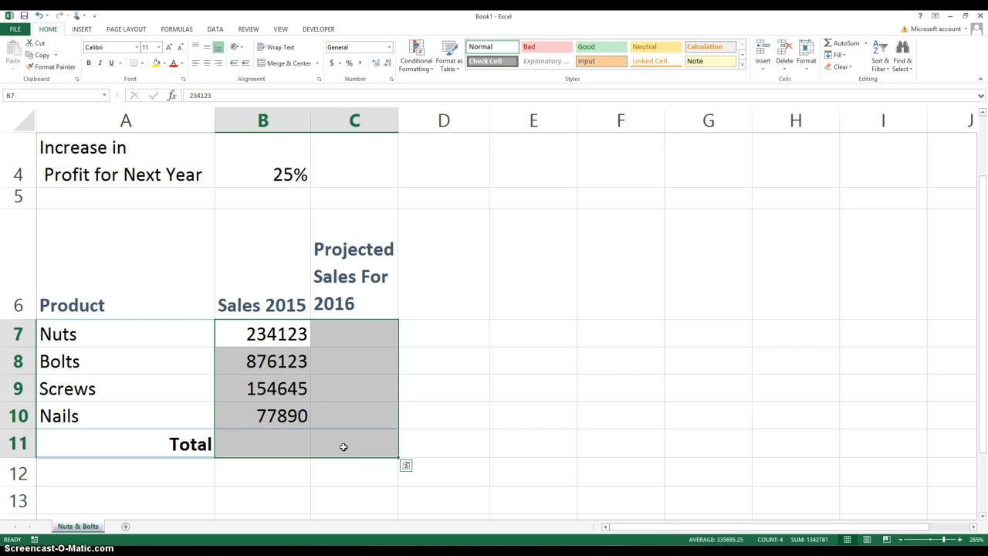
pyautogui.rightClick(341, 396)
pyautogui.click(369, 348)
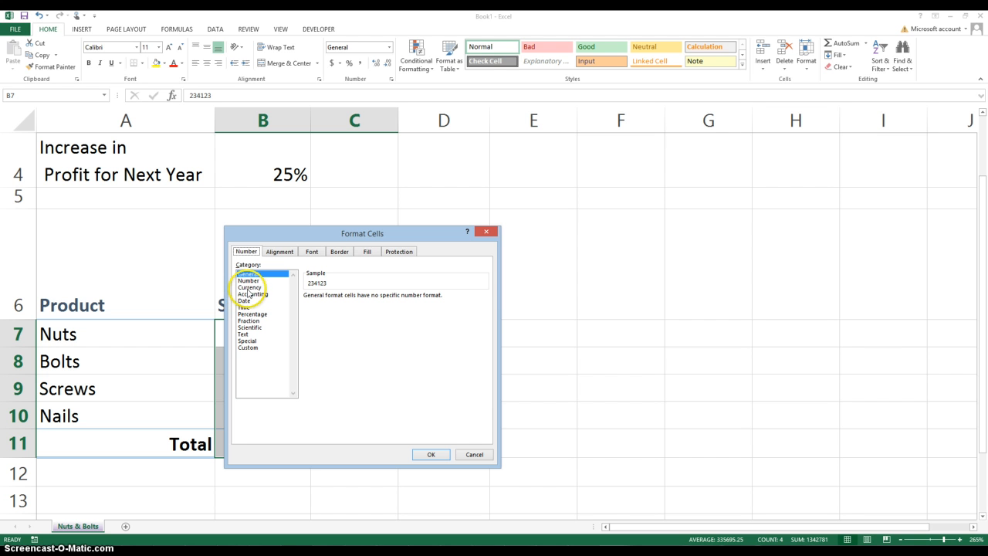
pyautogui.click(249, 287)
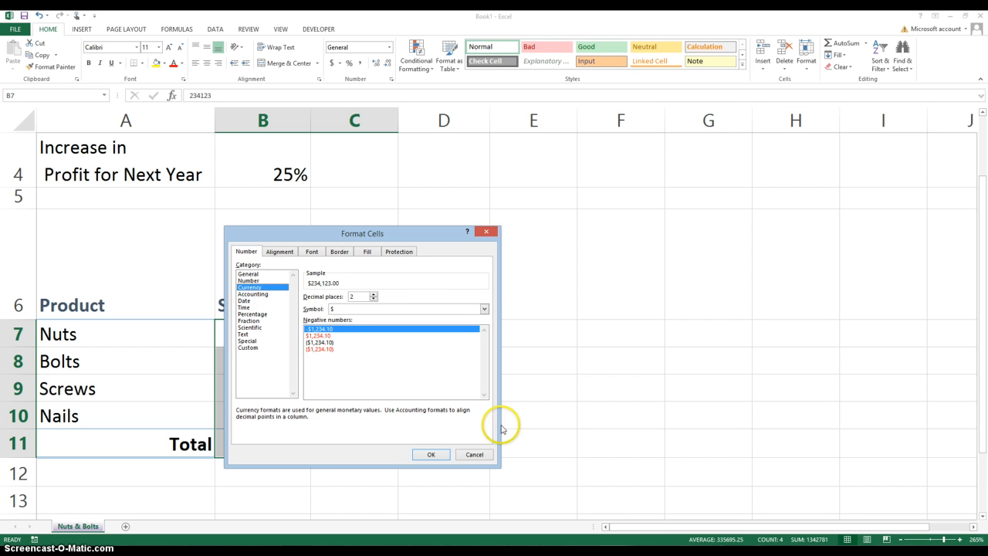
pyautogui.click(428, 454)
pyautogui.click(315, 389)
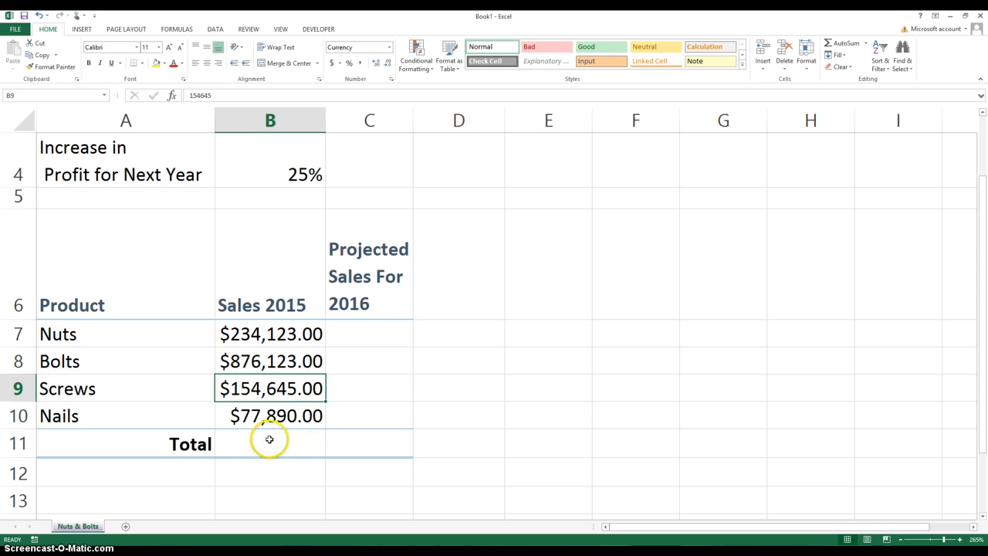
# - Total the 2015 sales in B11 by summing B7:B10 with AutoSum
pyautogui.click(298, 449)
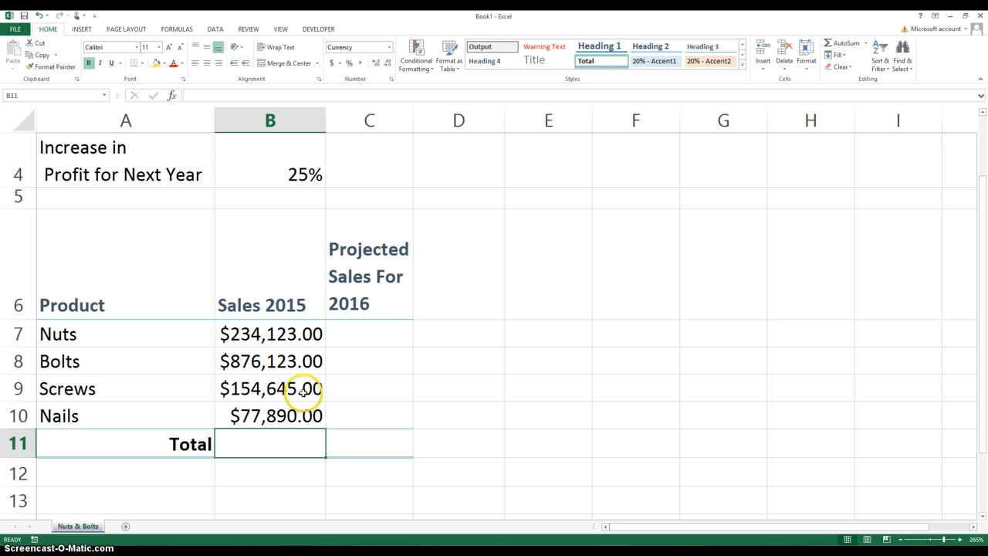
pyautogui.click(838, 45)
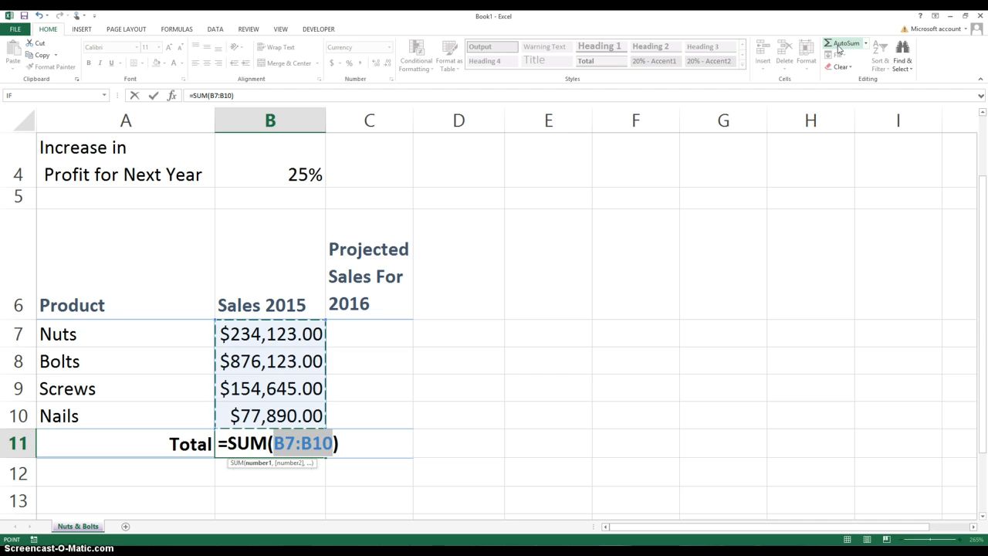
pyautogui.press('Return')
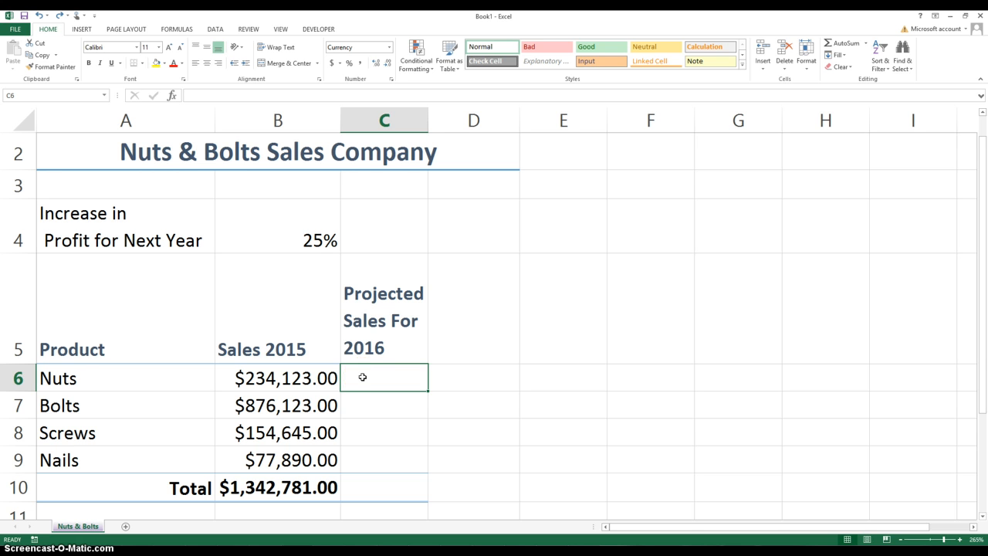
# - Try the formula =B4*B6 for the projected Nuts sales in C6, and undo the entry
pyautogui.write('=')
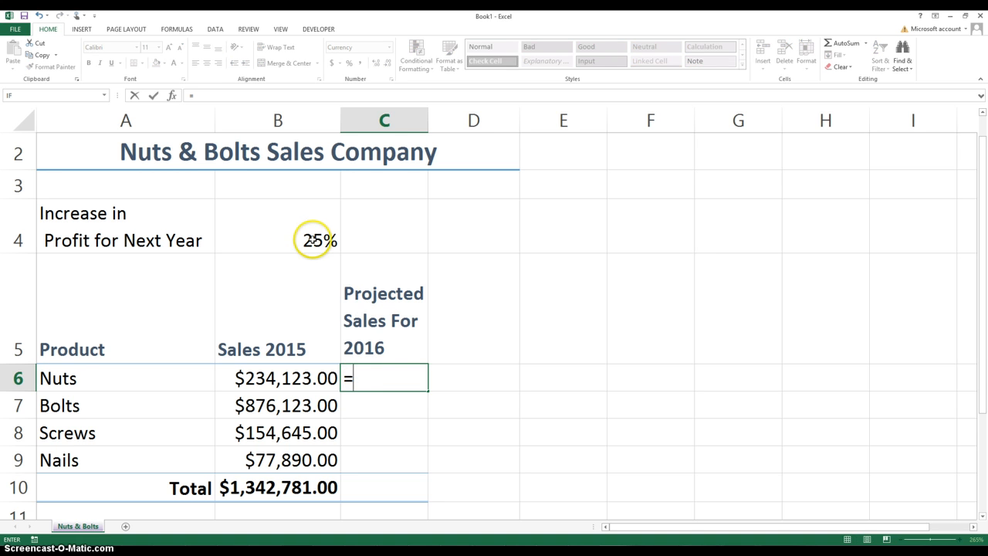
pyautogui.click(312, 240)
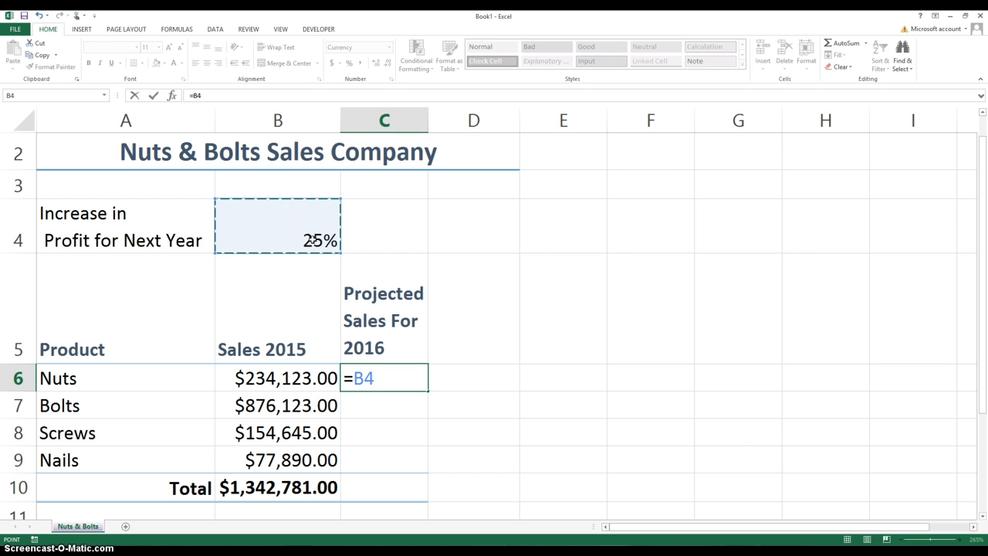
pyautogui.write('*')
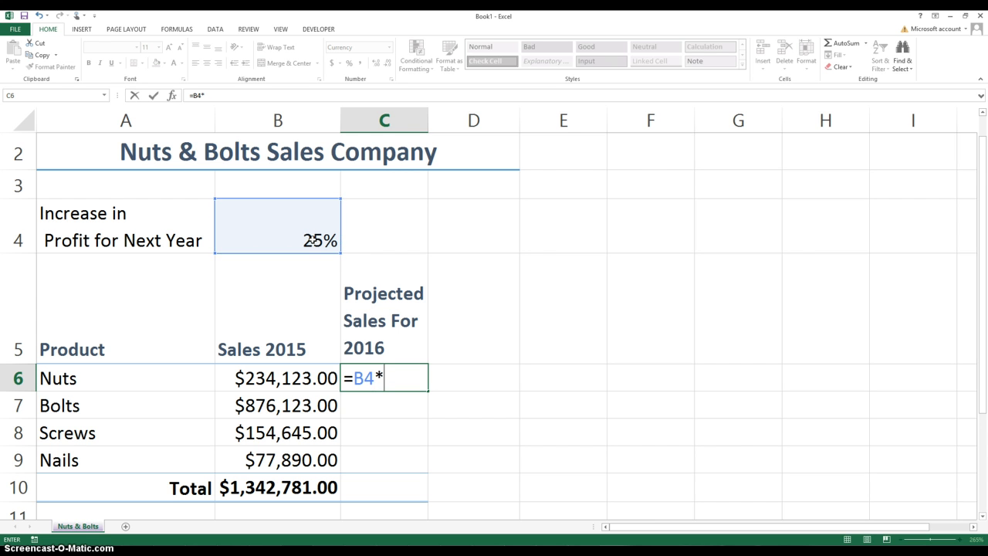
pyautogui.click(256, 378)
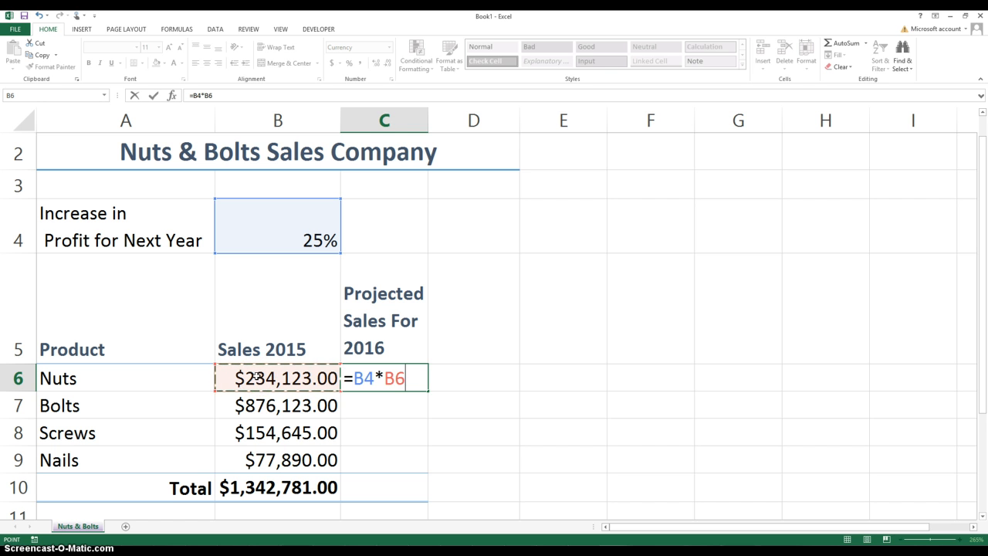
pyautogui.press('Return')
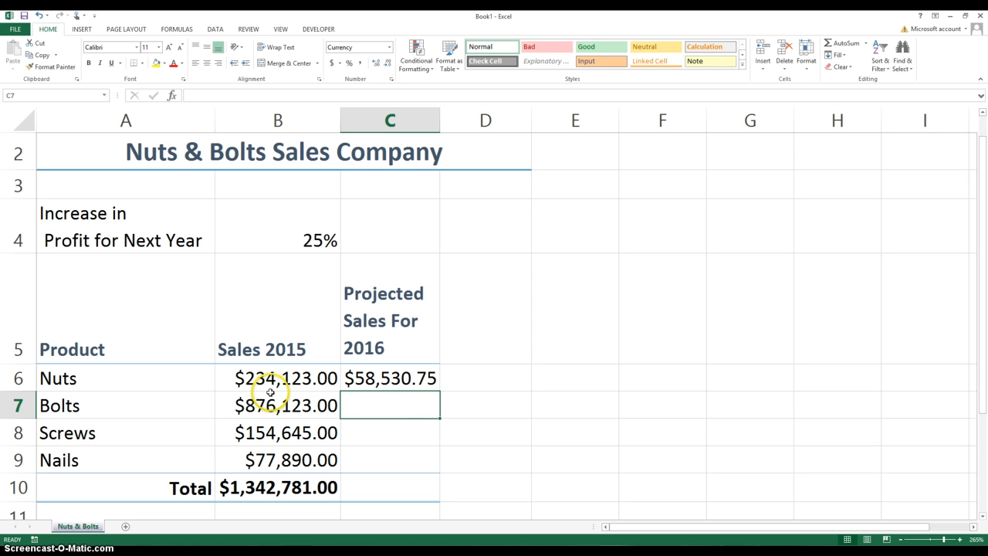
pyautogui.click(389, 378)
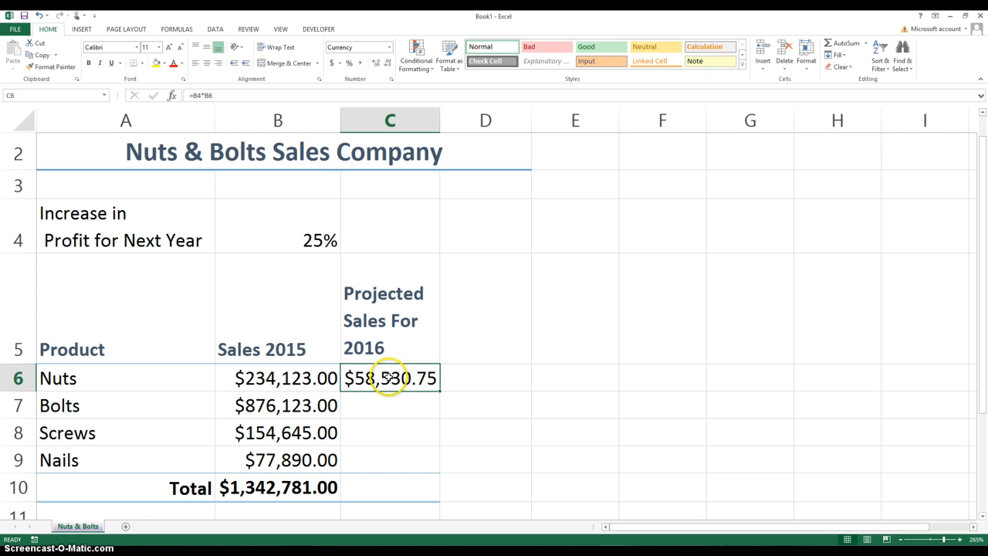
pyautogui.click(39, 16)
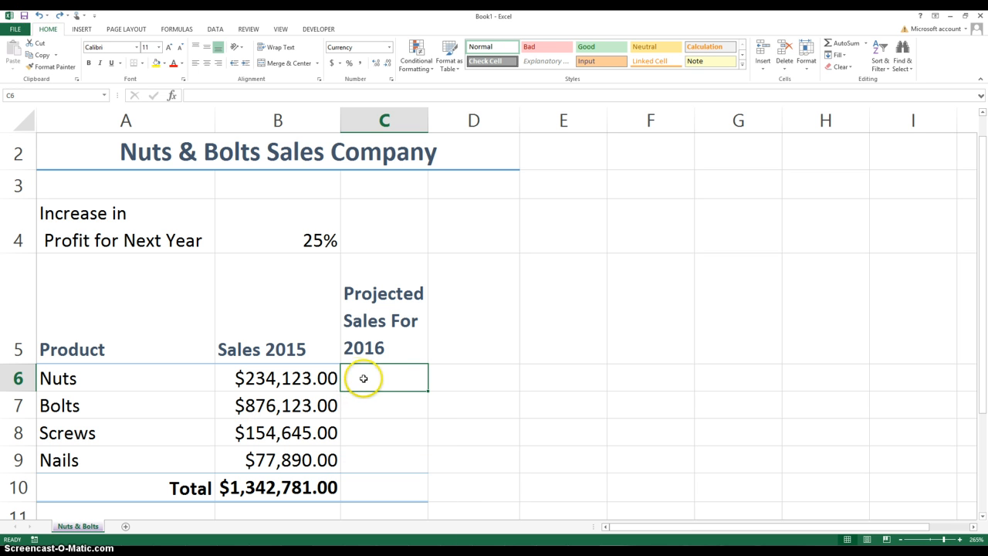
# - Calculate the projected 2016 sales for Nuts in C6 with the formula =B6*(1+B4)
pyautogui.write('=')
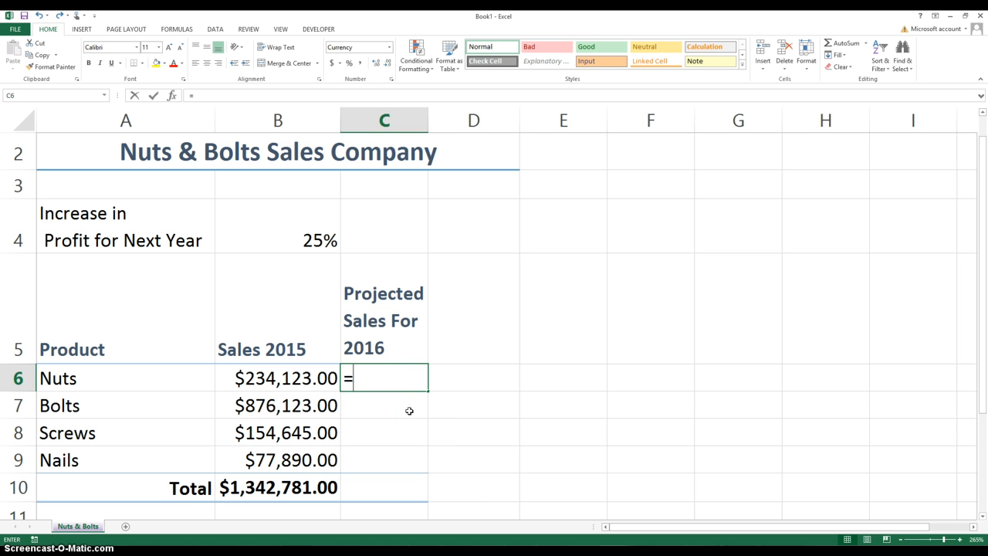
pyautogui.click(217, 97)
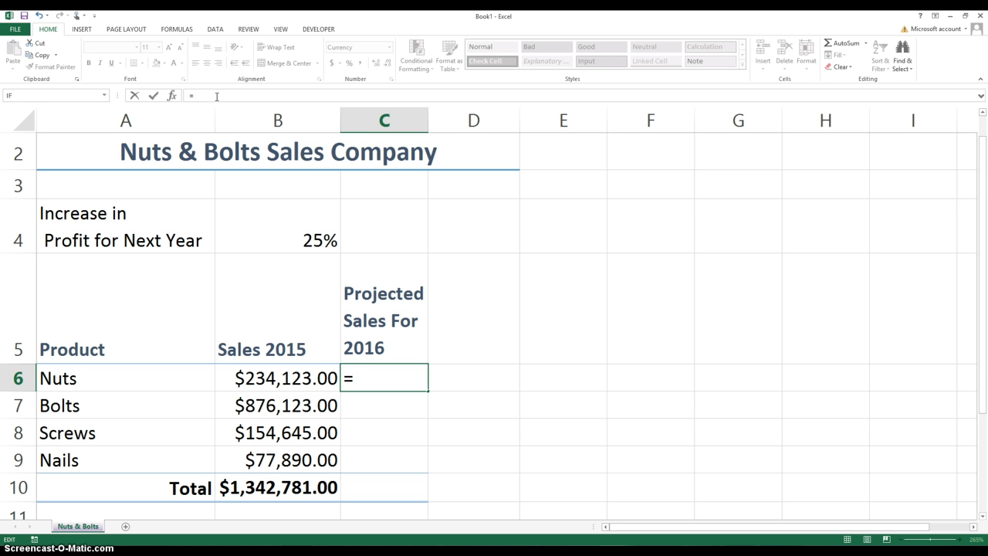
pyautogui.click(255, 377)
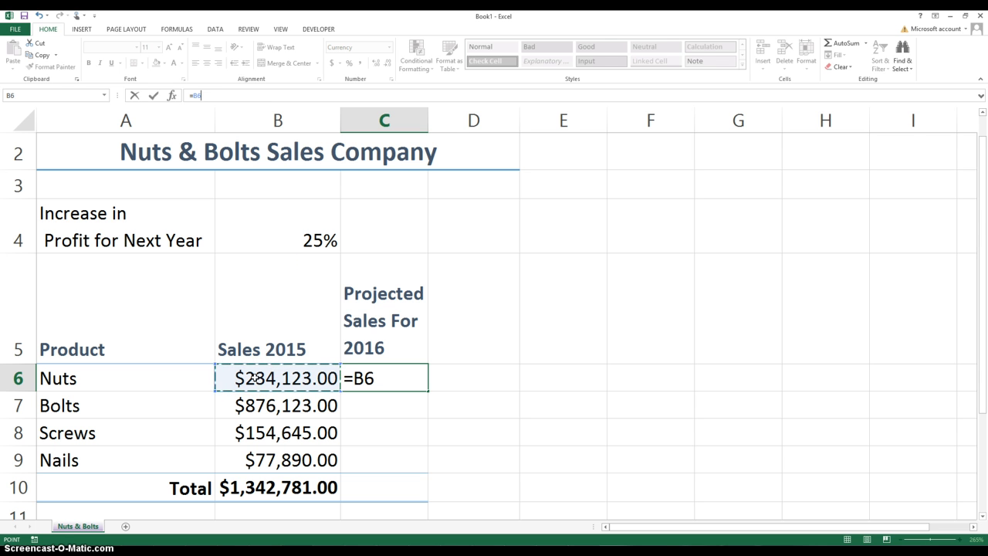
pyautogui.click(228, 94)
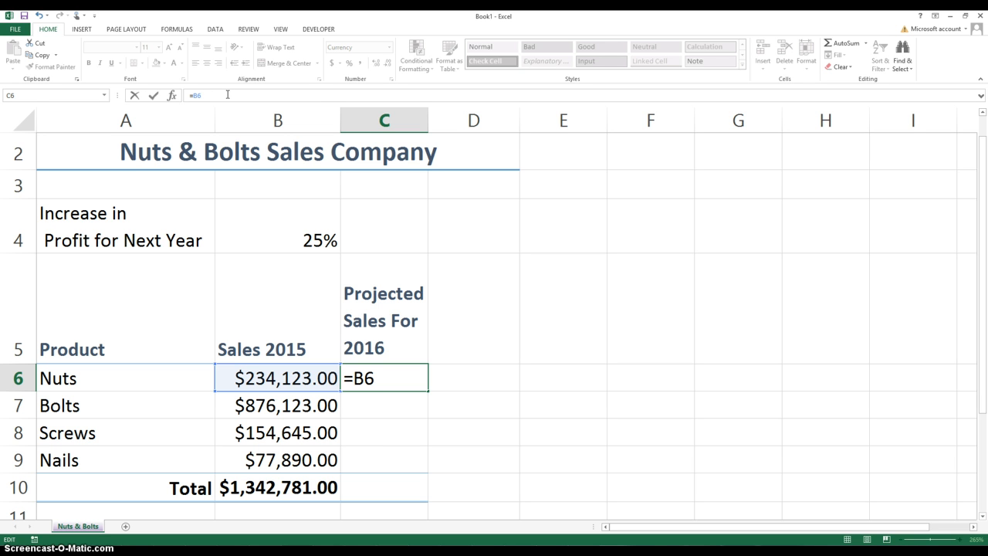
pyautogui.write('*()')
pyautogui.press('Left')
pyautogui.write('1+')
pyautogui.click(318, 240)
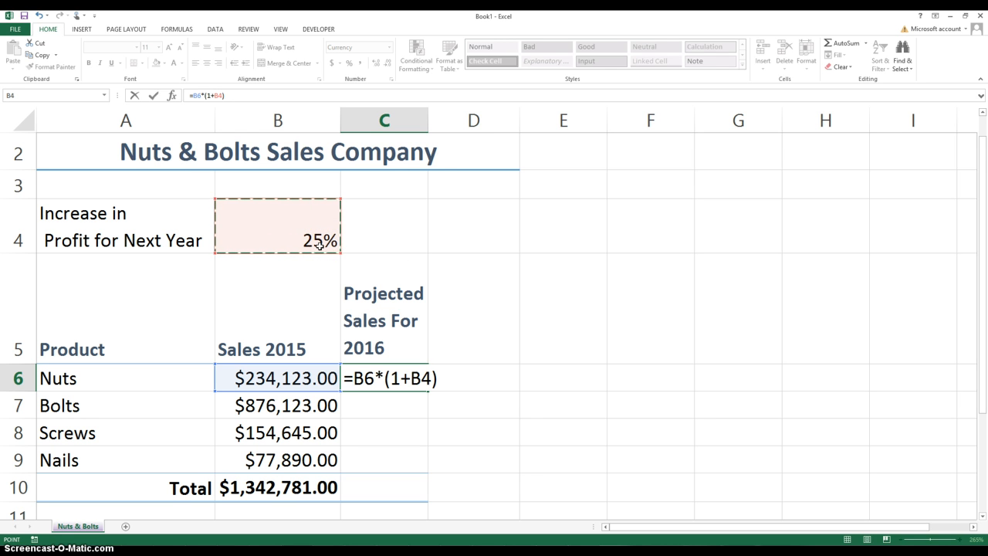
pyautogui.press('Return')
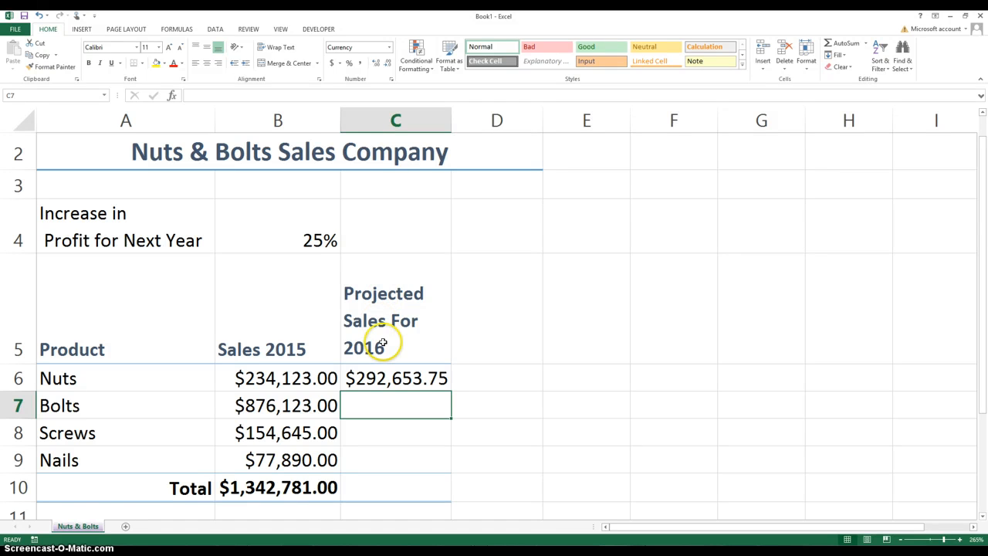
# - Try the projected Nuts sales formula in C6 without parentheses, as =B6*1+B4
pyautogui.click(379, 371)
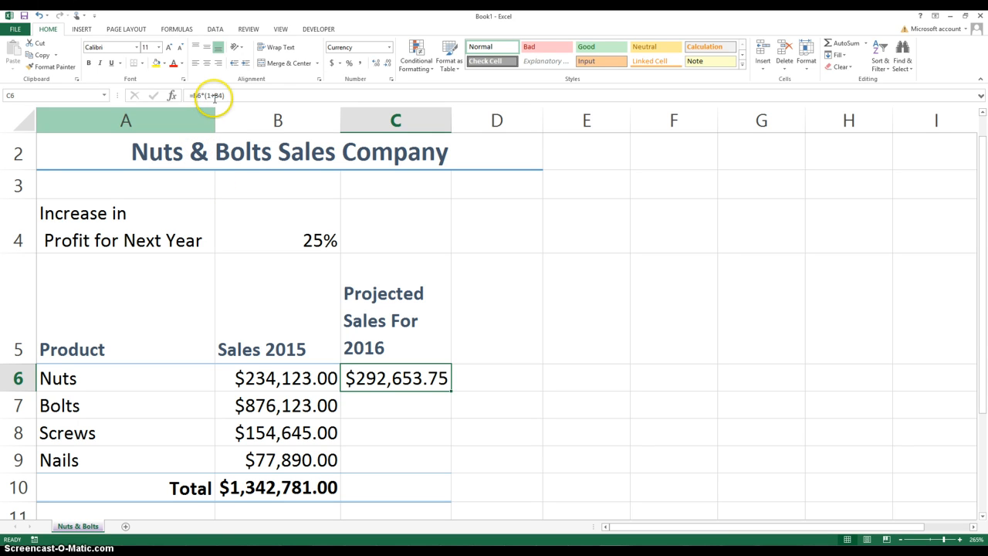
pyautogui.click(209, 97)
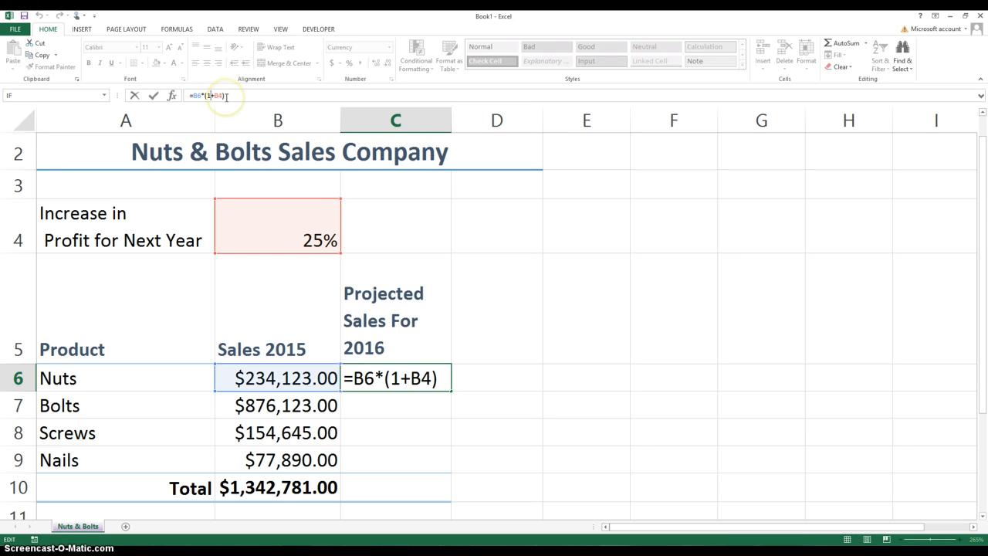
pyautogui.press('BackSpace')
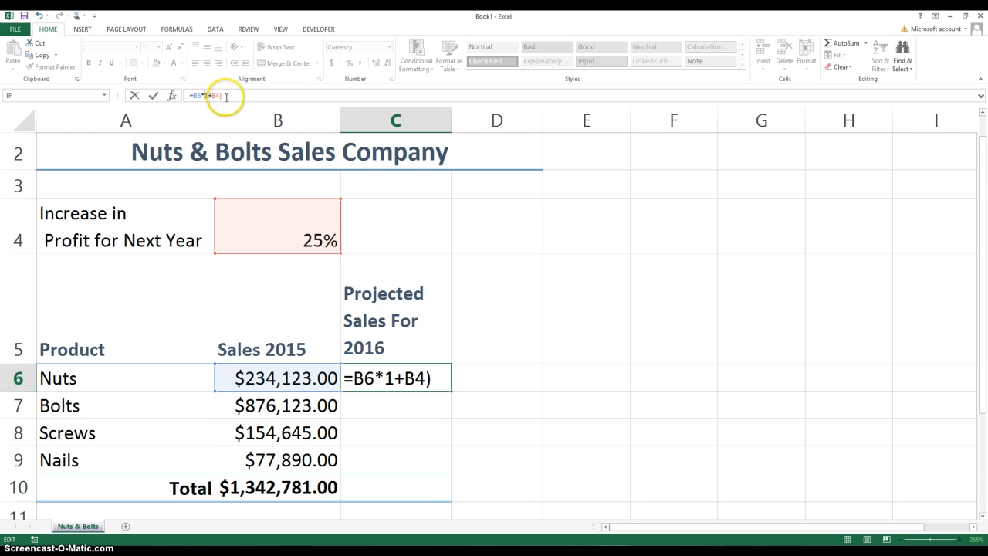
pyautogui.click(226, 96)
pyautogui.press('BackSpace')
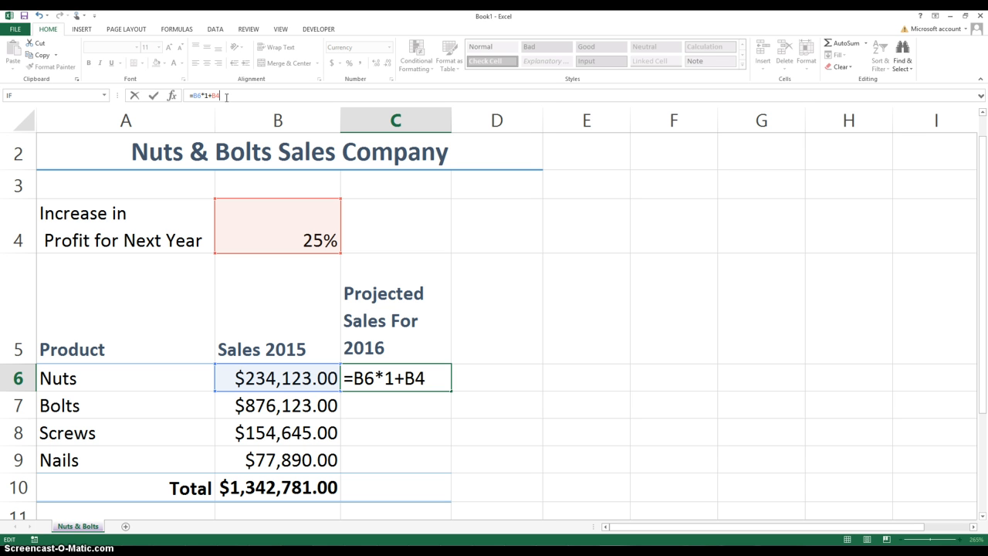
pyautogui.press('Return')
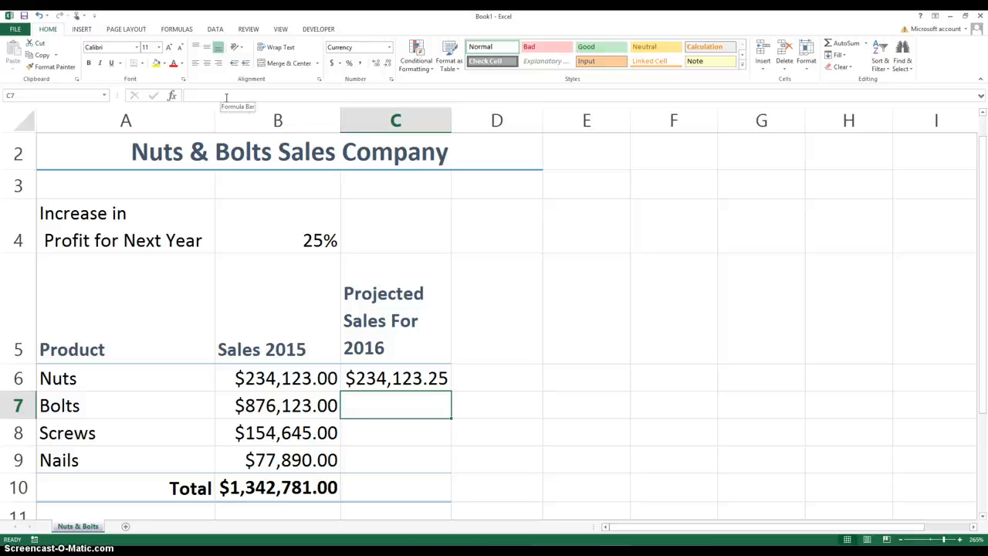
# - Restore the parentheses in the C6 formula so it reads =B6*(1+B4)
pyautogui.click(357, 374)
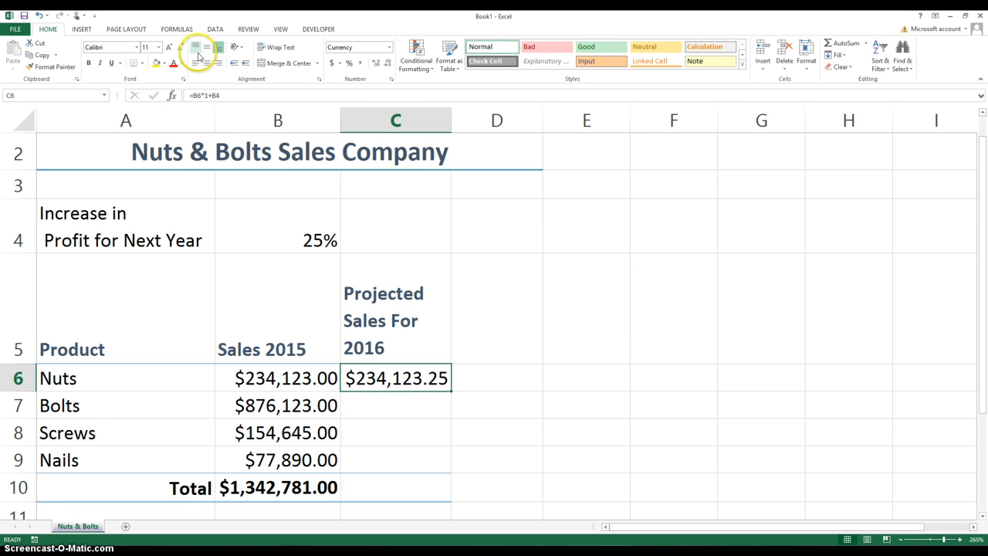
pyautogui.click(203, 94)
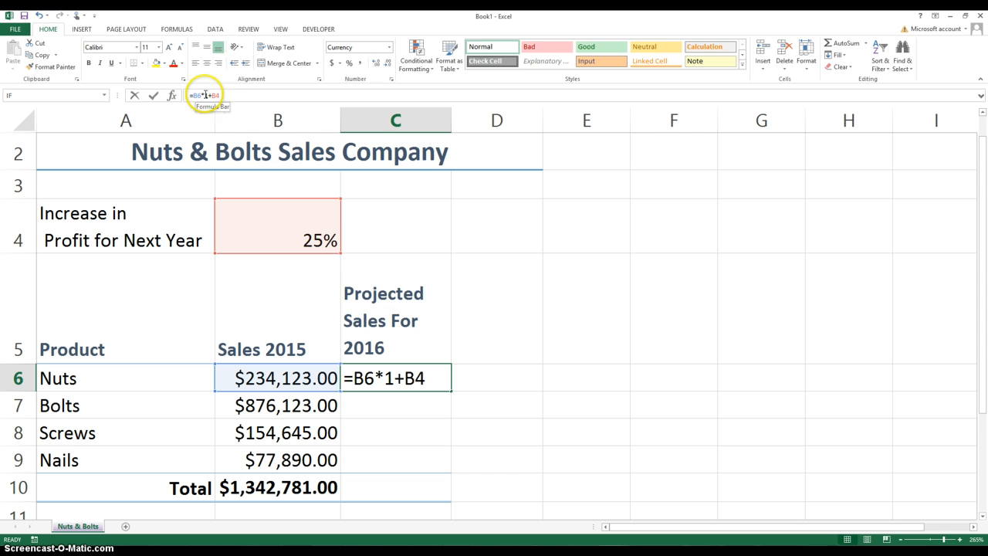
pyautogui.write('(')
pyautogui.click(243, 93)
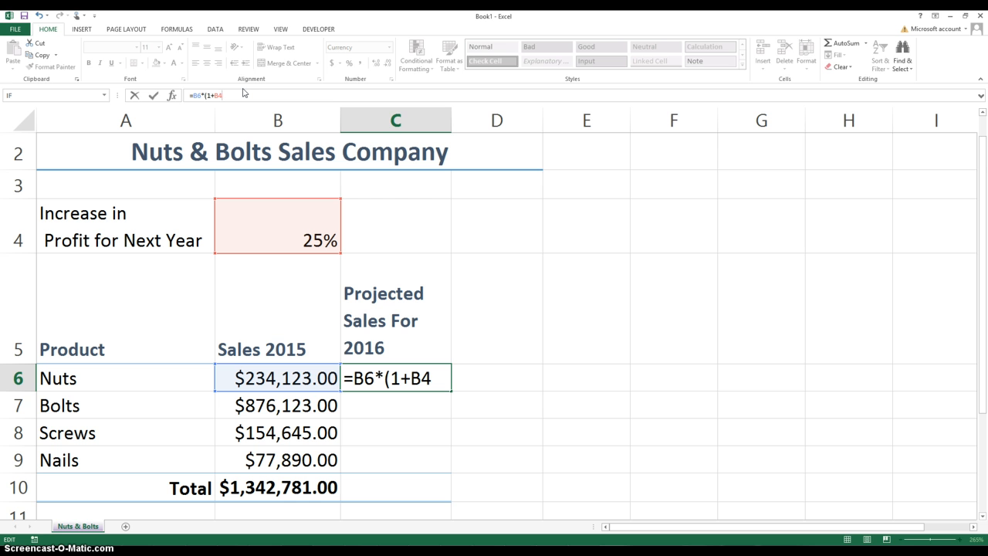
pyautogui.write(')')
pyautogui.press('Return')
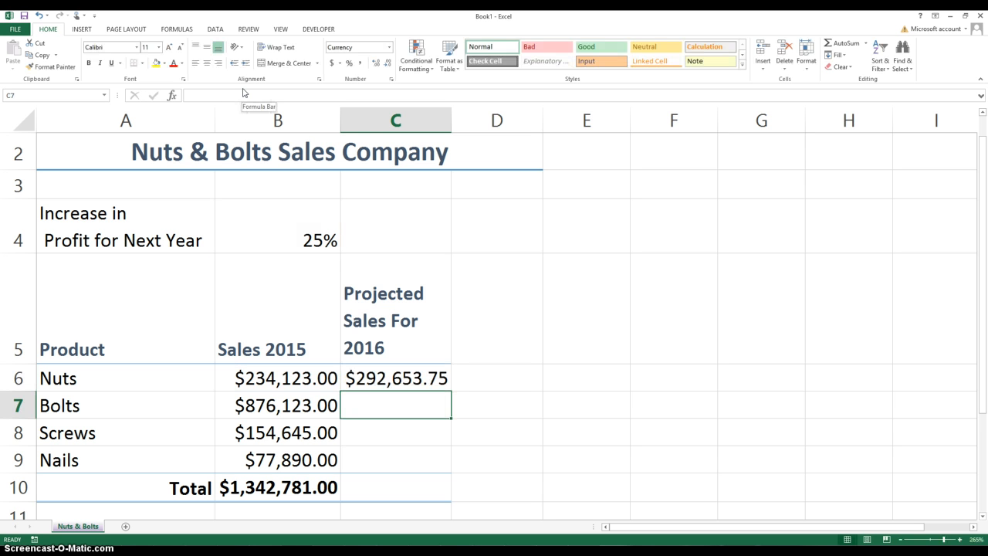
# - Try to fill the C6 formula with its relative B4 reference down through C9, and undo the fill
pyautogui.click(359, 376)
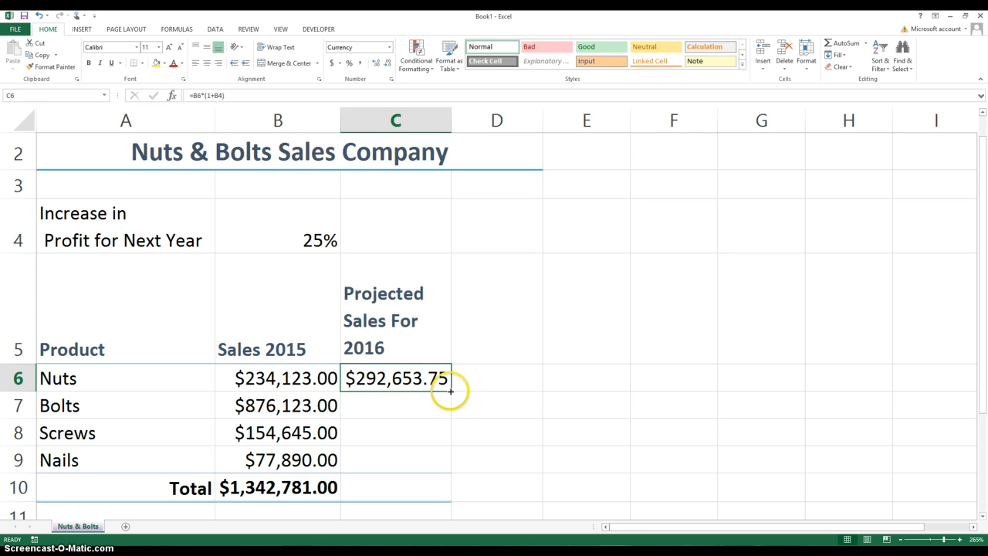
pyautogui.moveTo(451, 391); pyautogui.dragTo(425, 461)
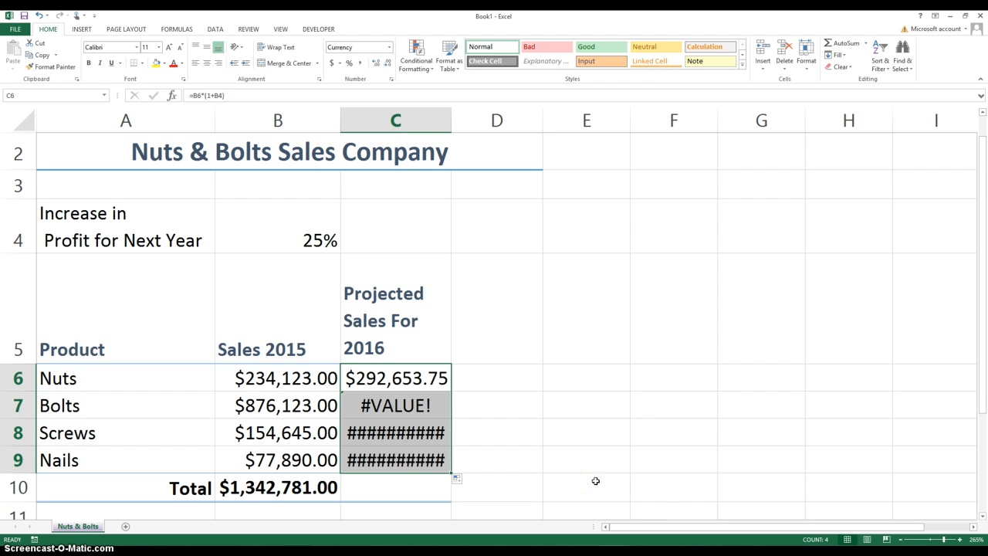
pyautogui.click(379, 378)
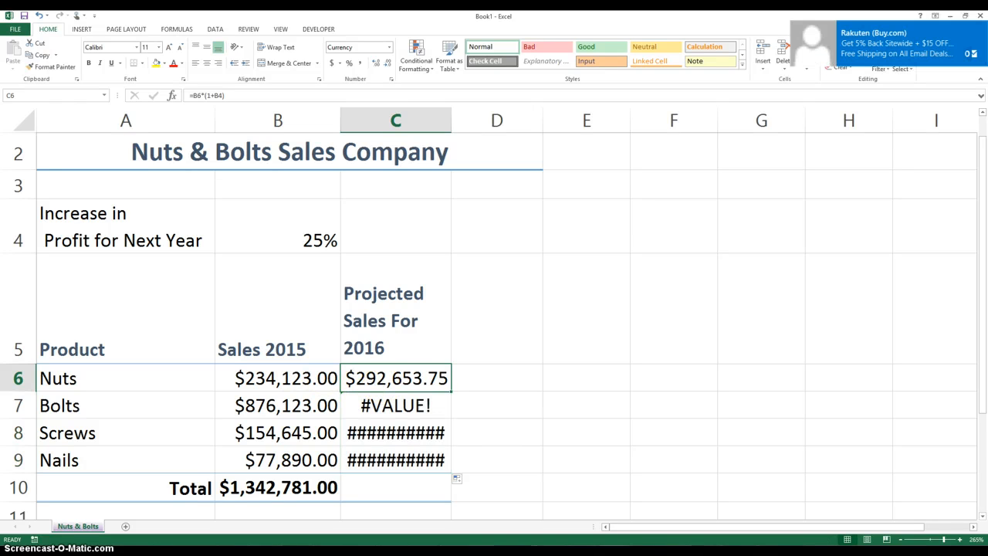
pyautogui.click(38, 16)
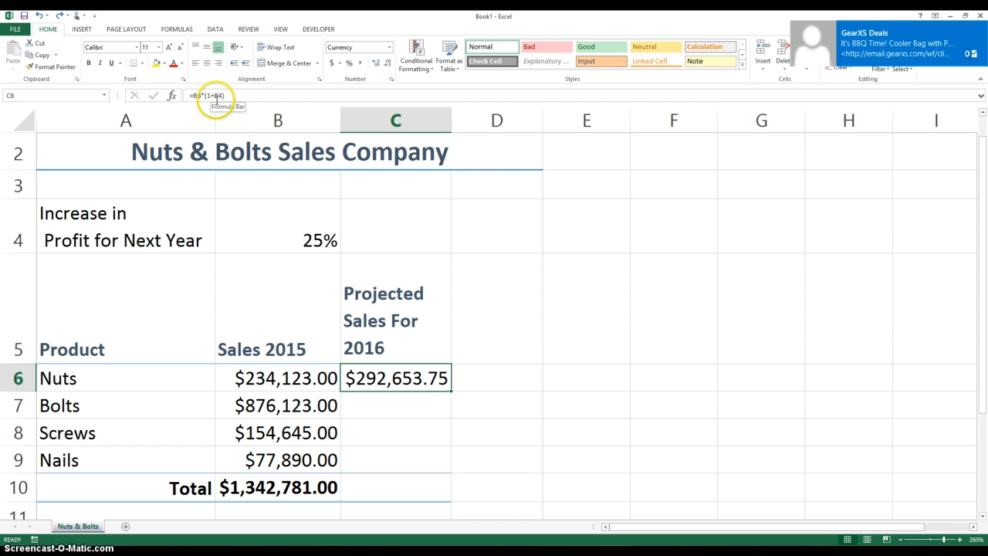
# - Try to fill the C6 formula into C7 only, check the copied formula's references, and undo the fill
pyautogui.moveTo(452, 390); pyautogui.dragTo(448, 410)
pyautogui.click(395, 406)
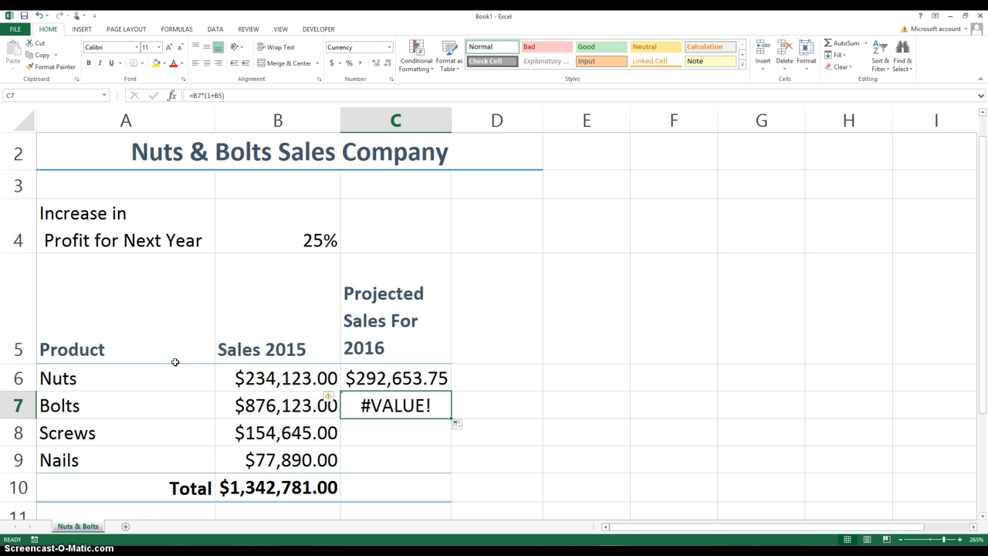
pyautogui.click(412, 417)
pyautogui.click(388, 376)
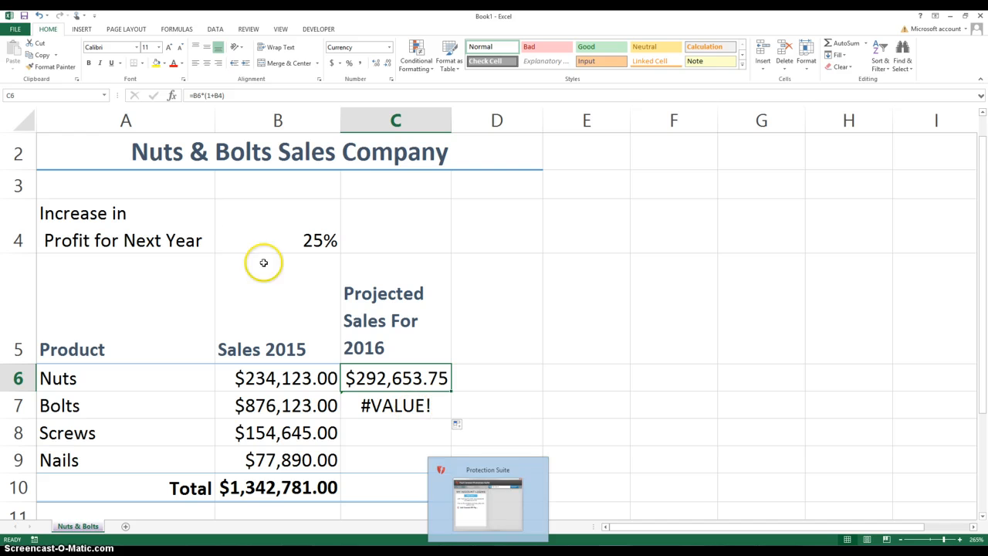
pyautogui.click(40, 16)
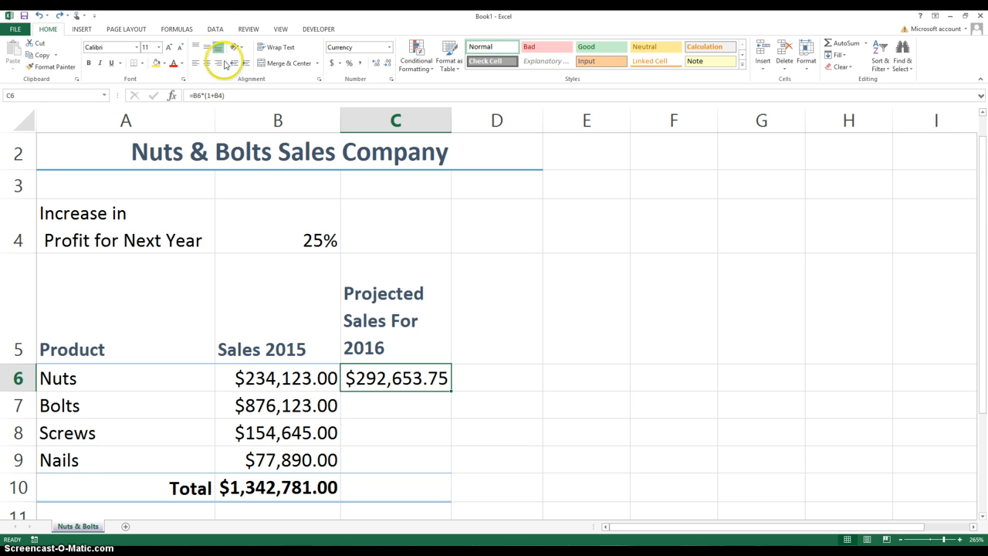
# - Make the B4 reference absolute in the C6 formula so it reads =B6*(1+$B$4)
pyautogui.click(217, 95)
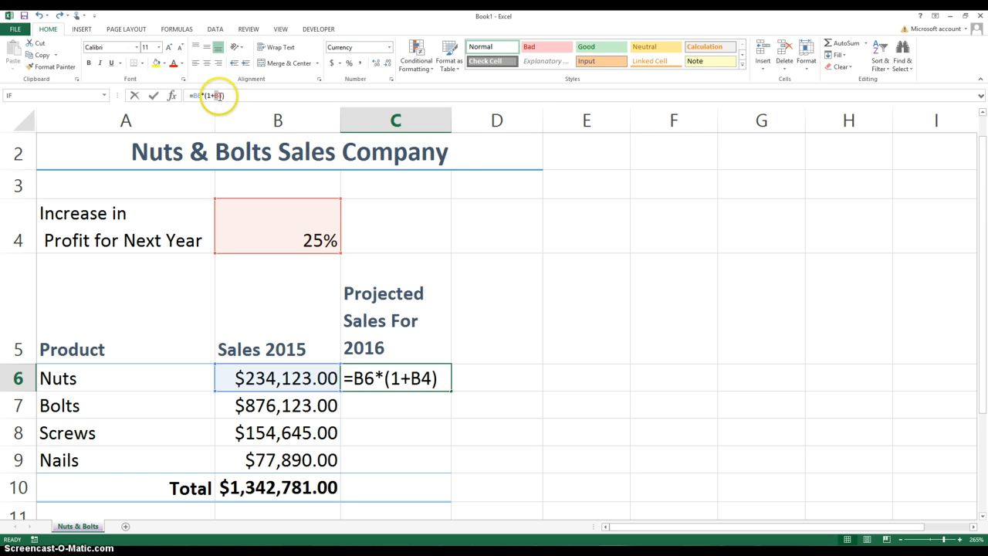
pyautogui.doubleClick(220, 96)
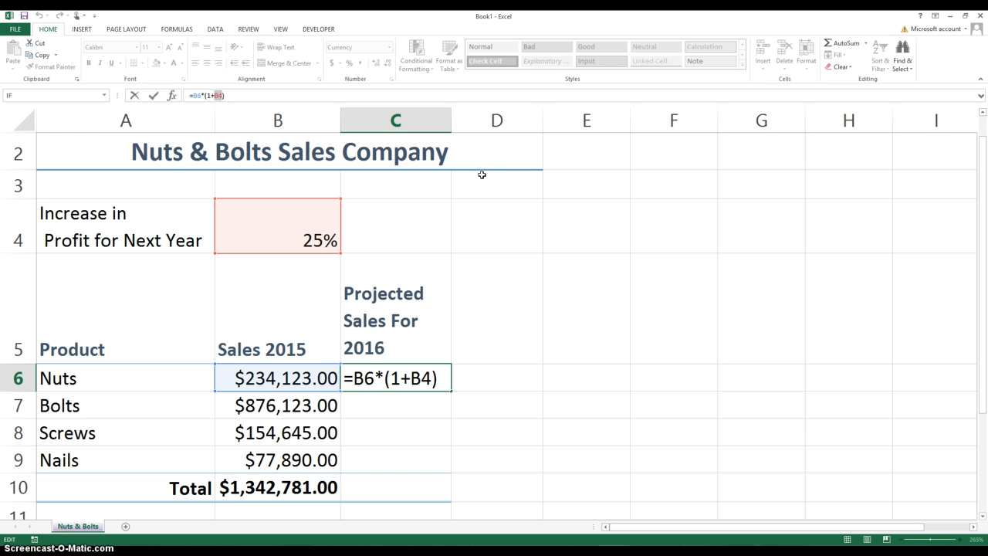
pyautogui.press('F4')
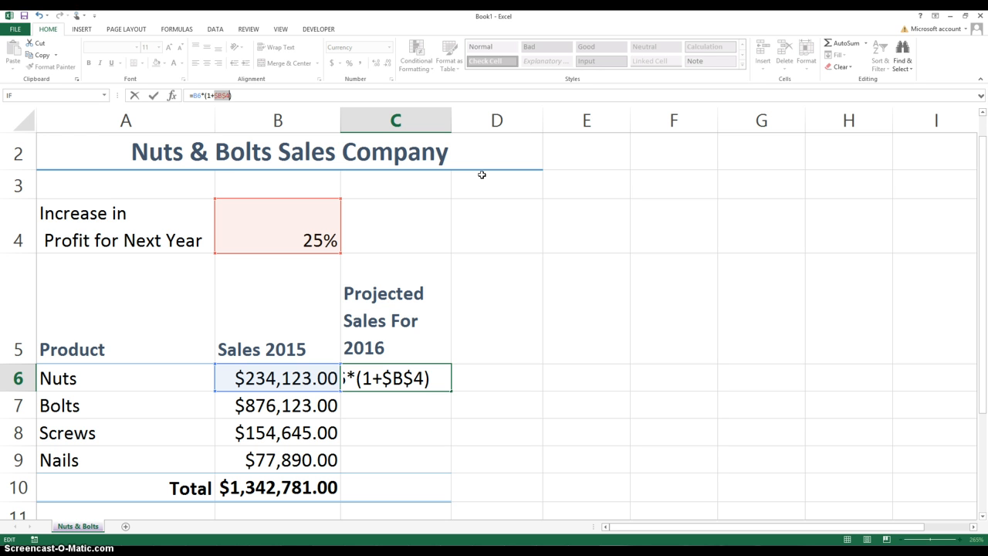
pyautogui.press('Return')
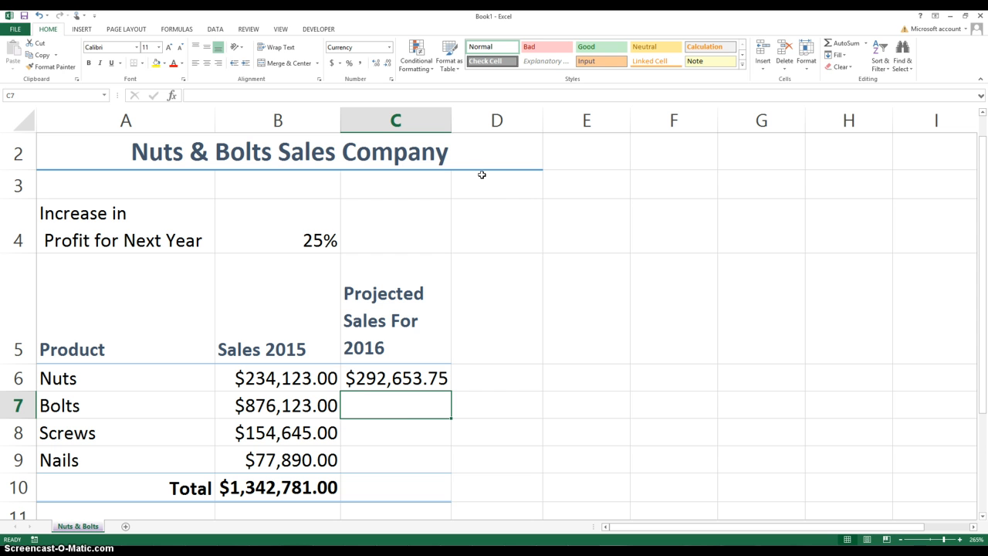
# - Fill the C6 formula down through C9 and widen column C to fit the projected sales amounts
pyautogui.click(398, 380)
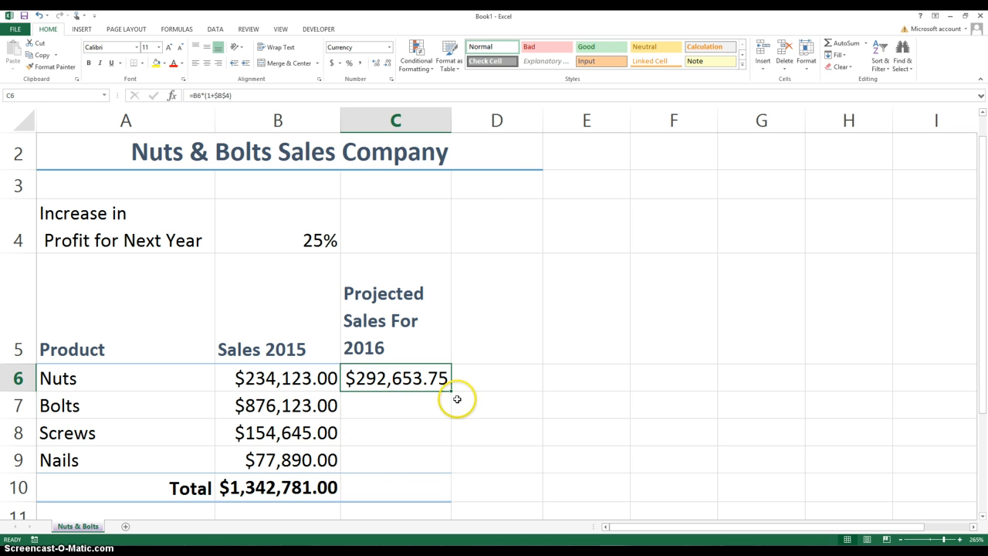
pyautogui.moveTo(451, 393)
pyautogui.mouseDown()
pyautogui.moveTo(430, 466)
pyautogui.moveTo(550, 494)
pyautogui.mouseUp()
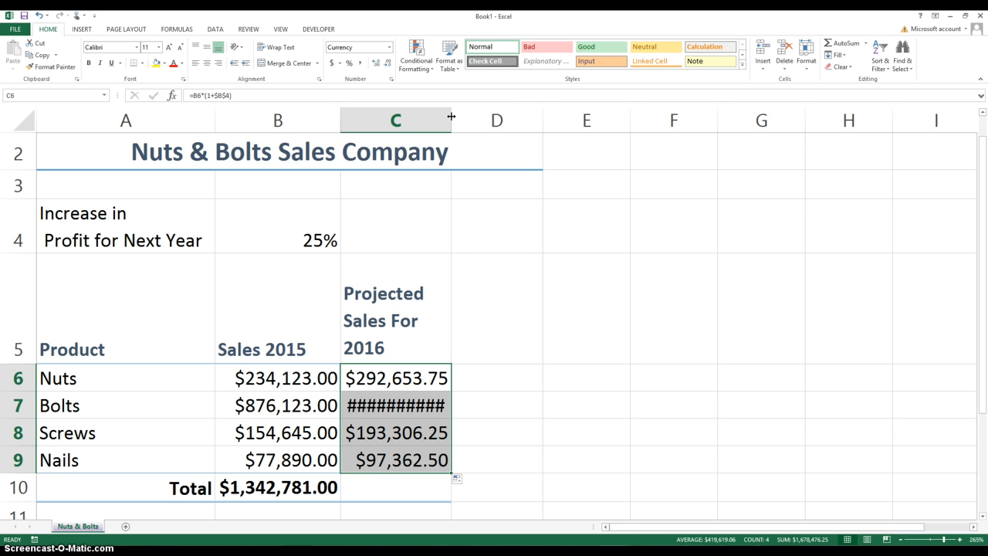
pyautogui.moveTo(451, 115); pyautogui.dragTo(451, 116)
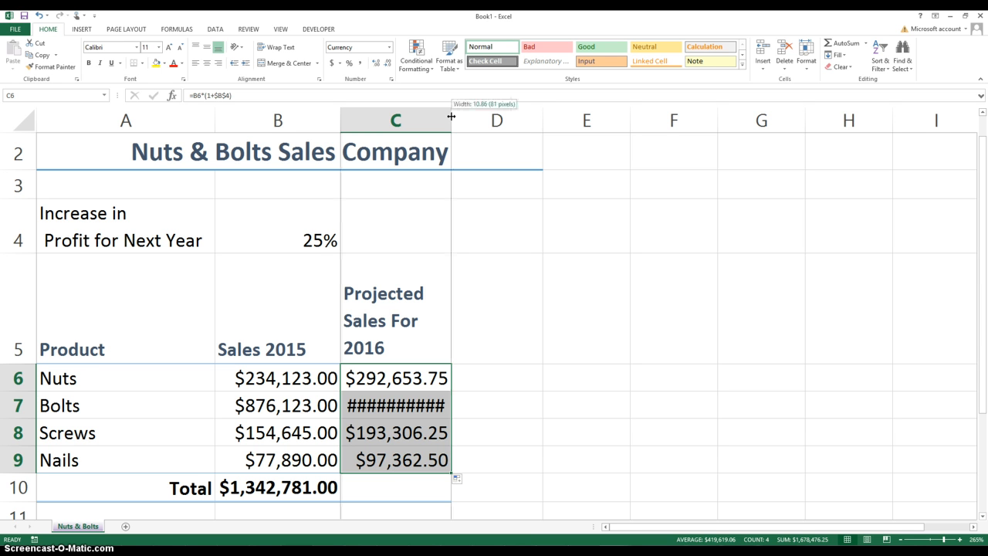
pyautogui.moveTo(452, 116); pyautogui.dragTo(464, 116)
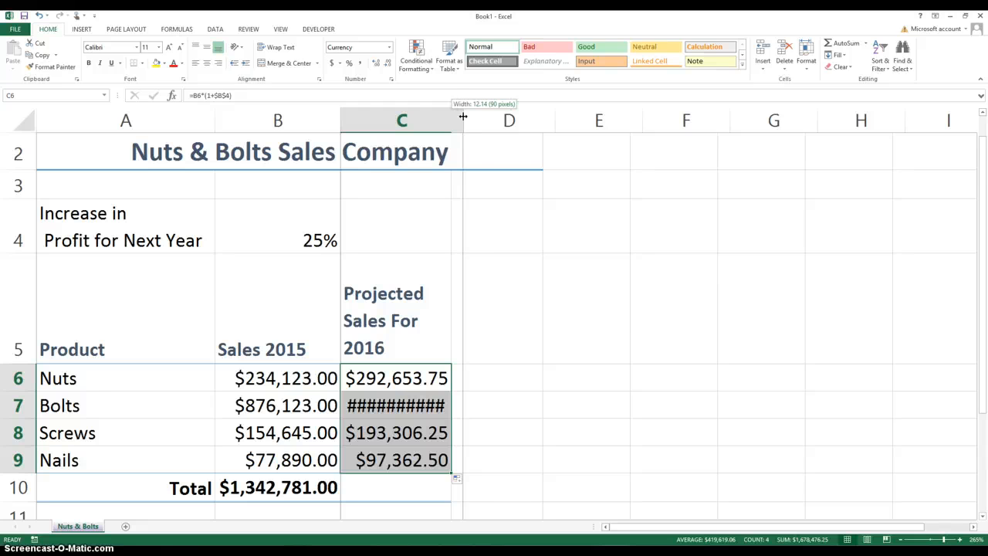
pyautogui.moveTo(463, 115); pyautogui.dragTo(471, 120)
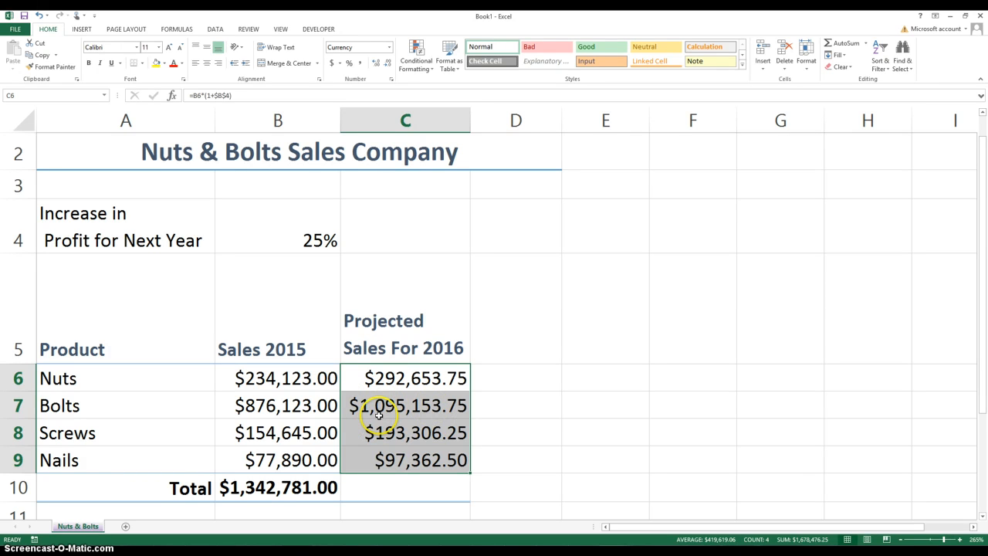
# - Total the projected 2016 sales in C10 by summing C6:C9 with AutoSum
pyautogui.click(390, 495)
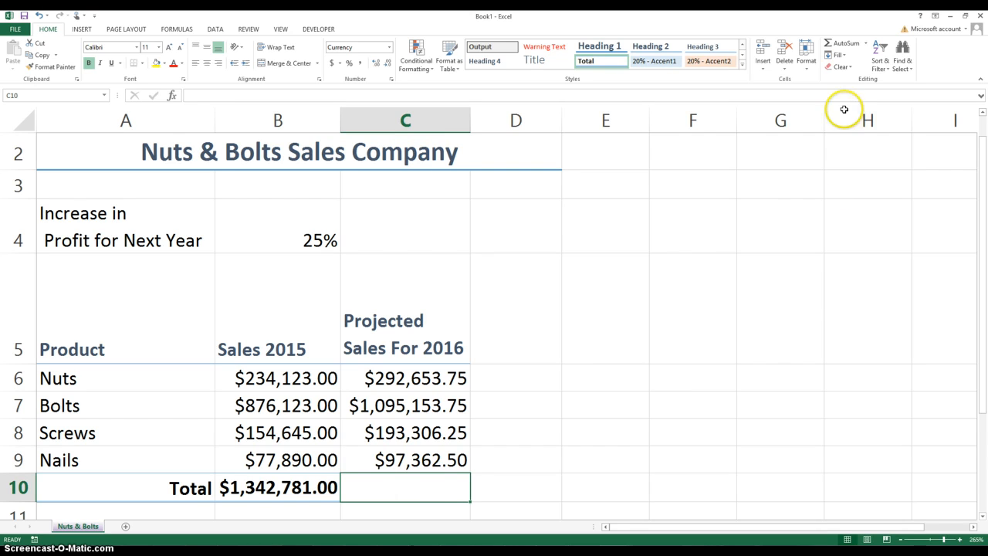
pyautogui.click(840, 45)
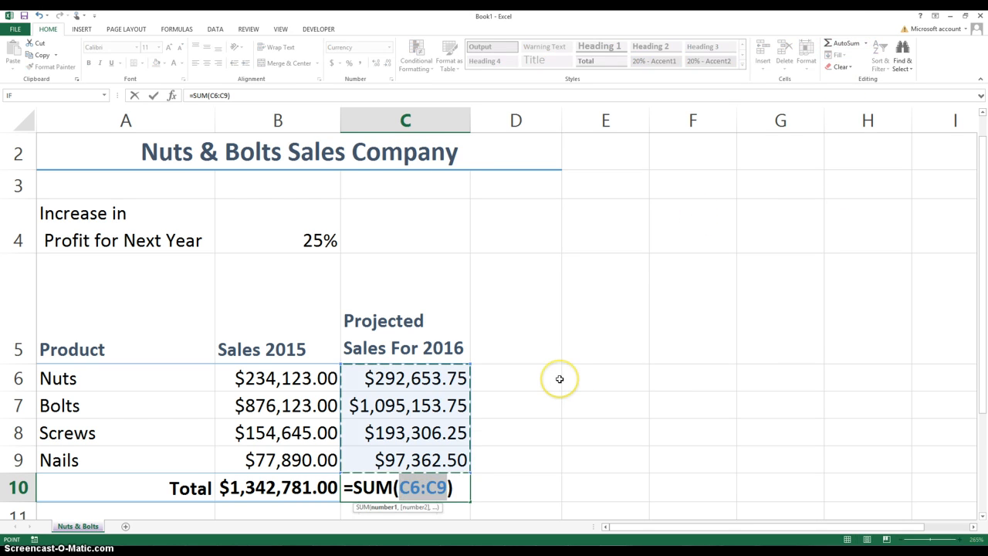
pyautogui.press('Return')
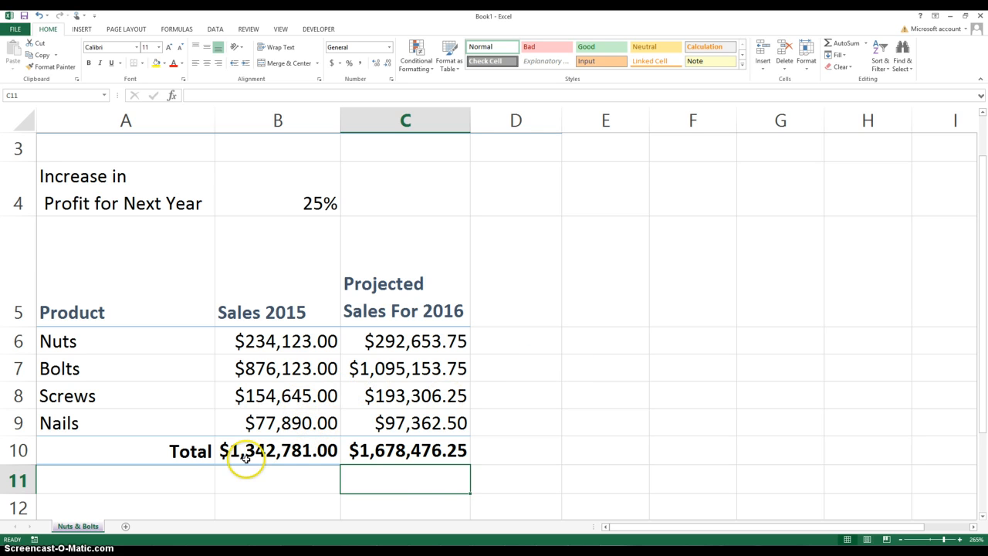
# - Review the completed sales table, the profit increase rate in B4 and the projected Nuts sales formula in C6
pyautogui.scroll(-1, 417, 474)
pyautogui.scroll(2, 417, 473)
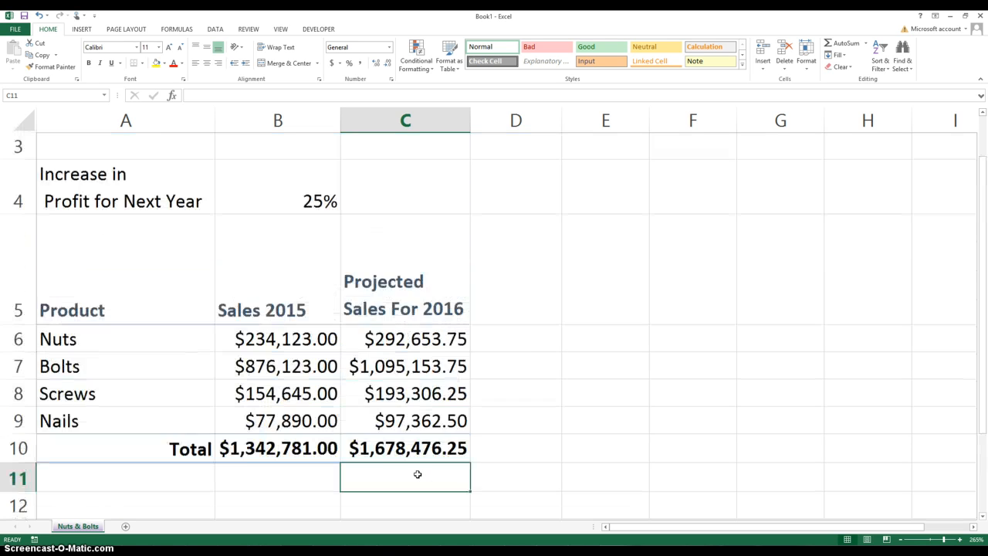
pyautogui.scroll(-1, 370, 417)
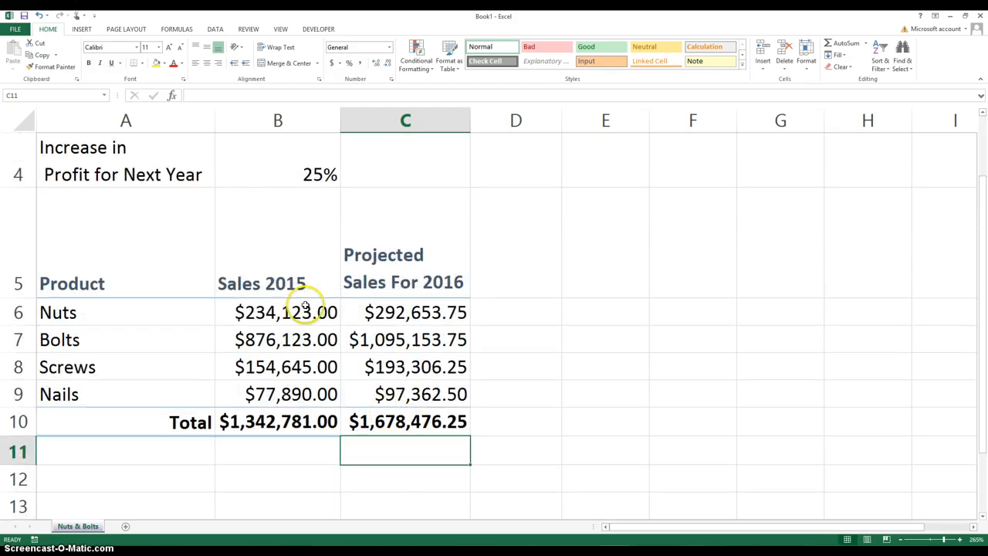
pyautogui.scroll(1, 213, 219)
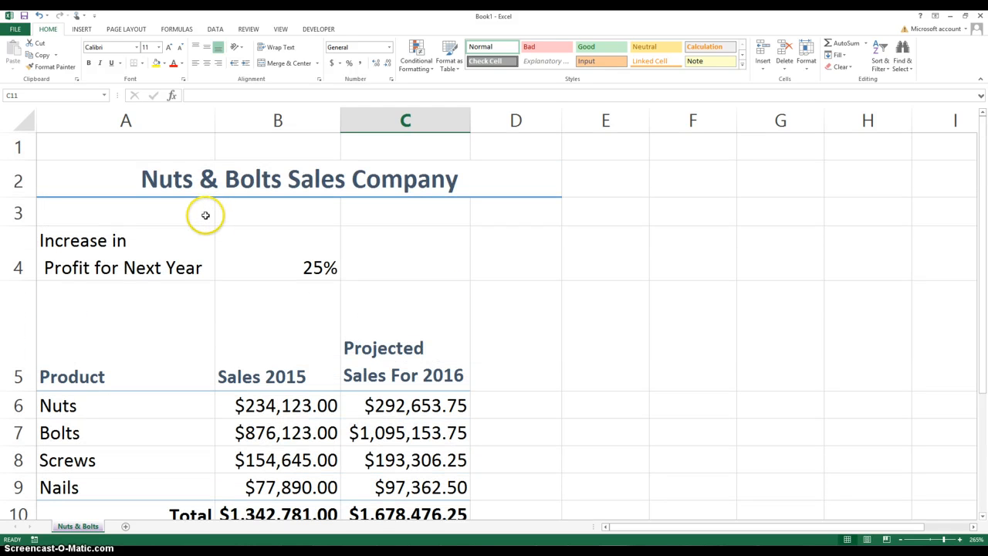
pyautogui.click(303, 268)
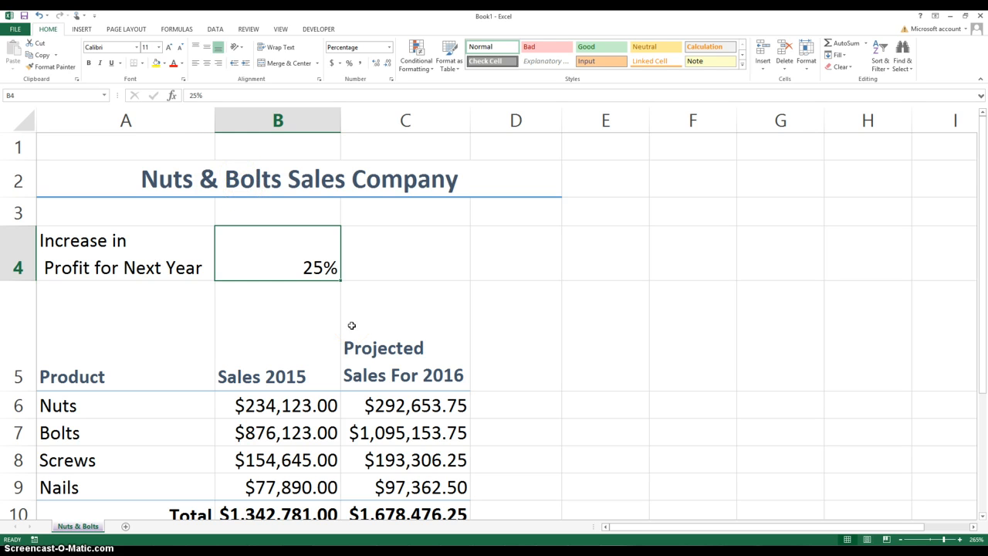
pyautogui.click(327, 279)
pyautogui.click(408, 411)
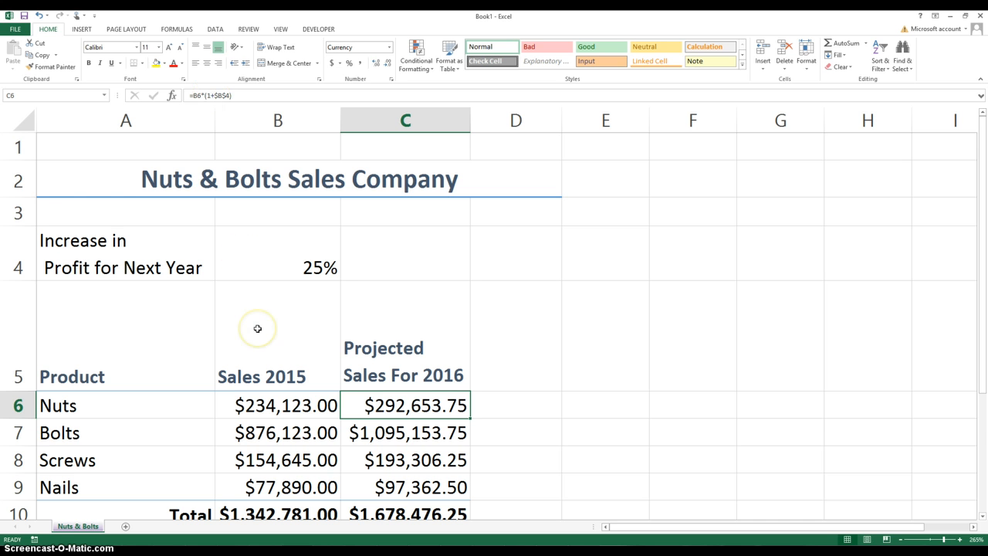
pyautogui.scroll(-1, 258, 328)
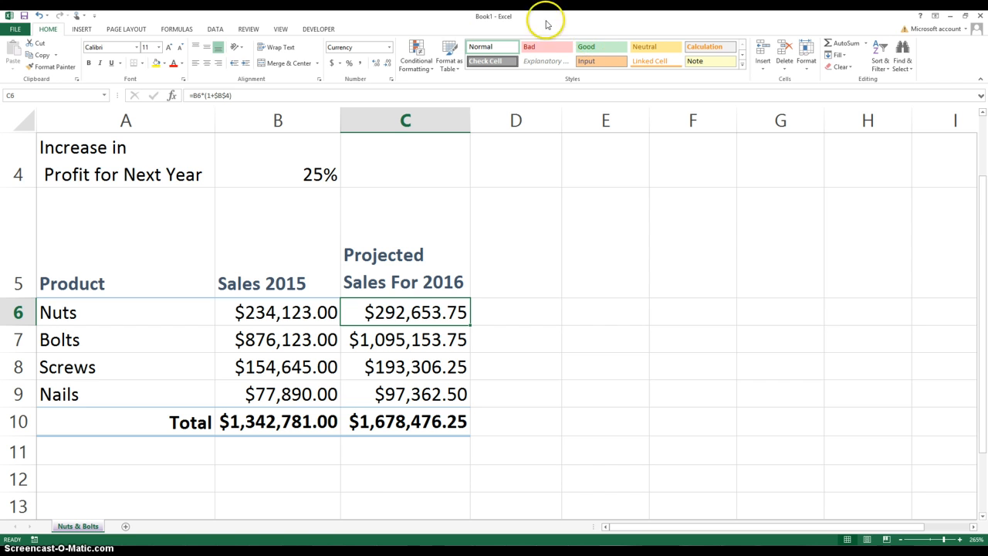
pyautogui.scroll(-2, 378, 359)
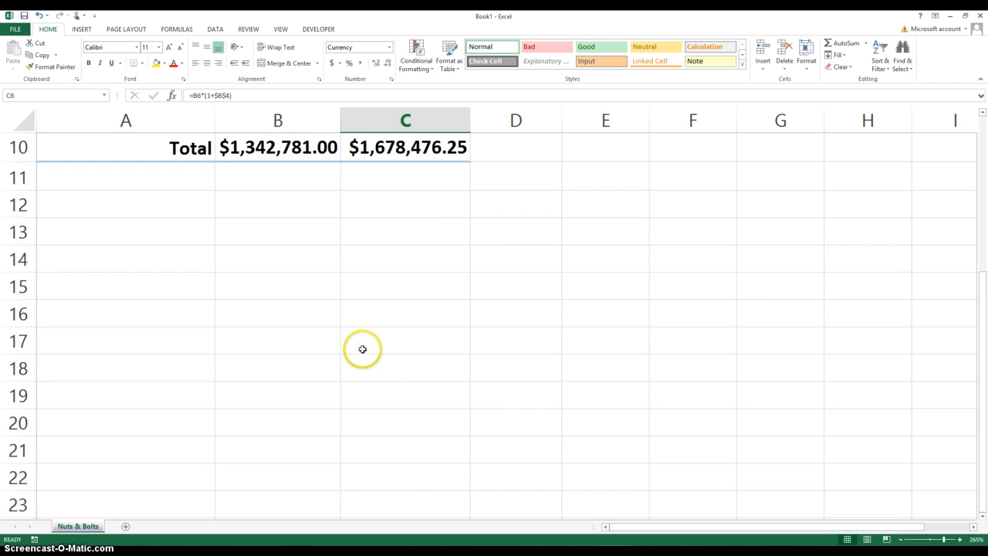
pyautogui.scroll(3, 362, 348)
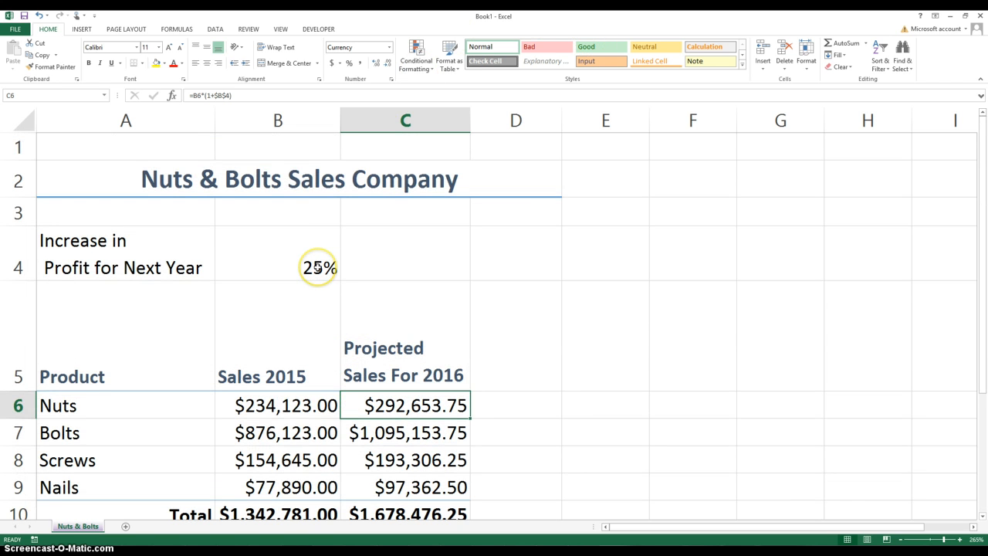
pyautogui.click(318, 268)
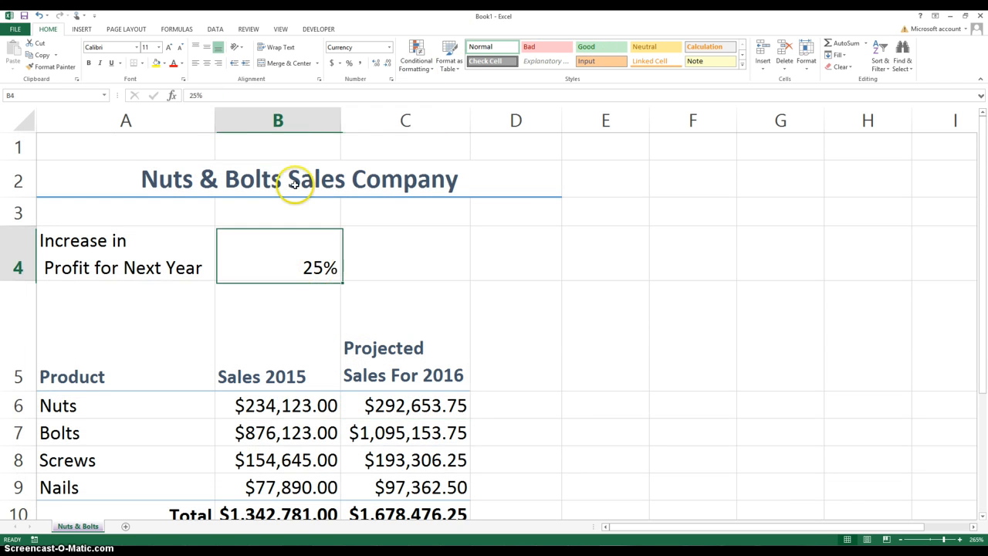
pyautogui.click(371, 411)
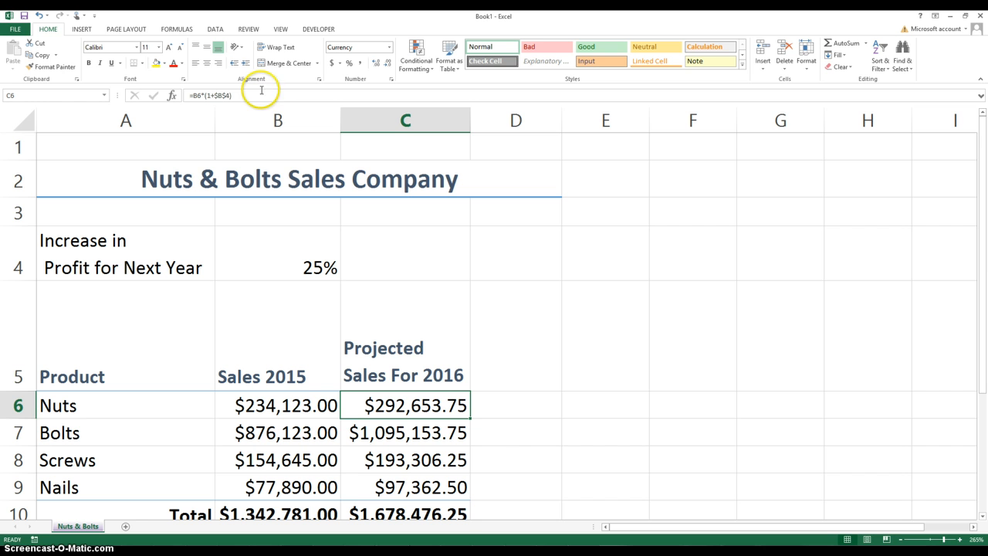
pyautogui.click(232, 94)
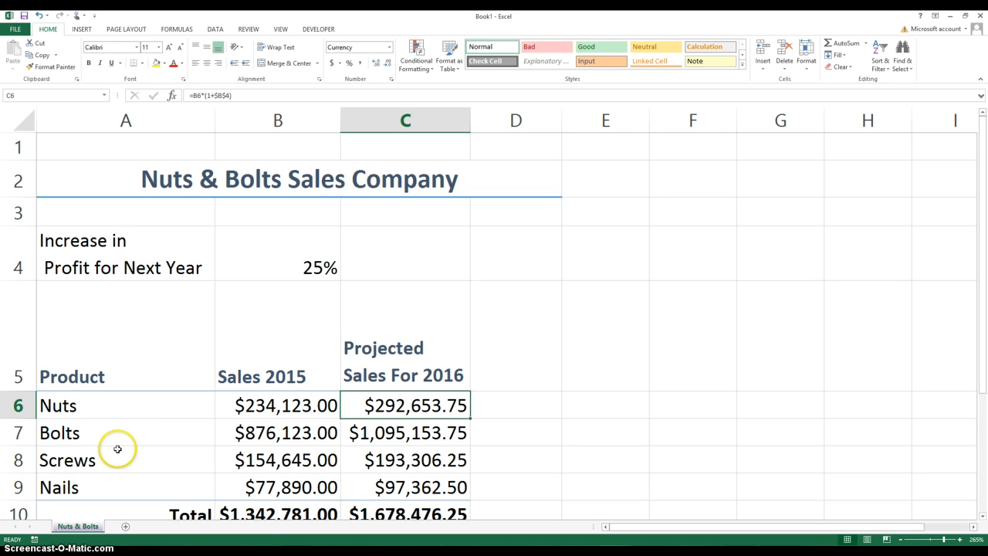
pyautogui.scroll(-4, 116, 449)
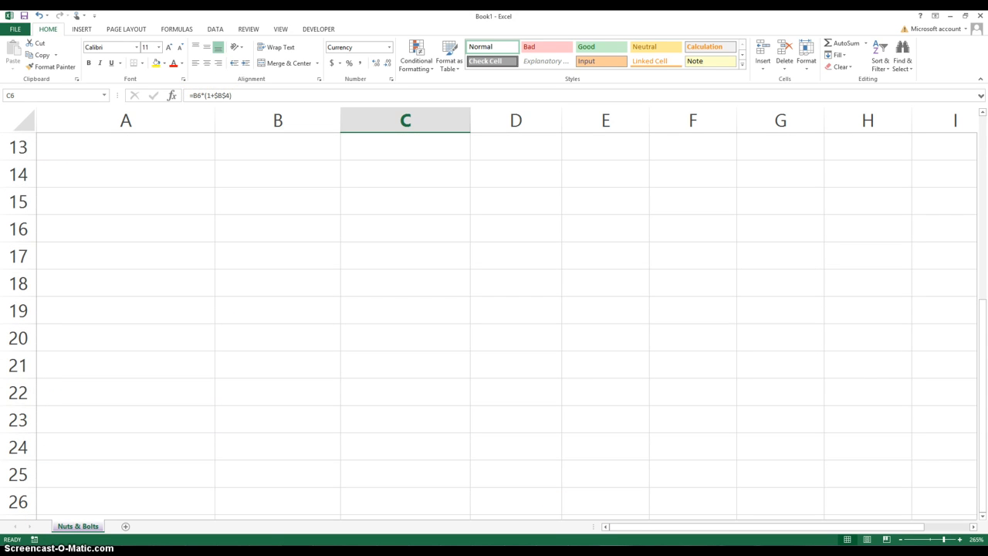